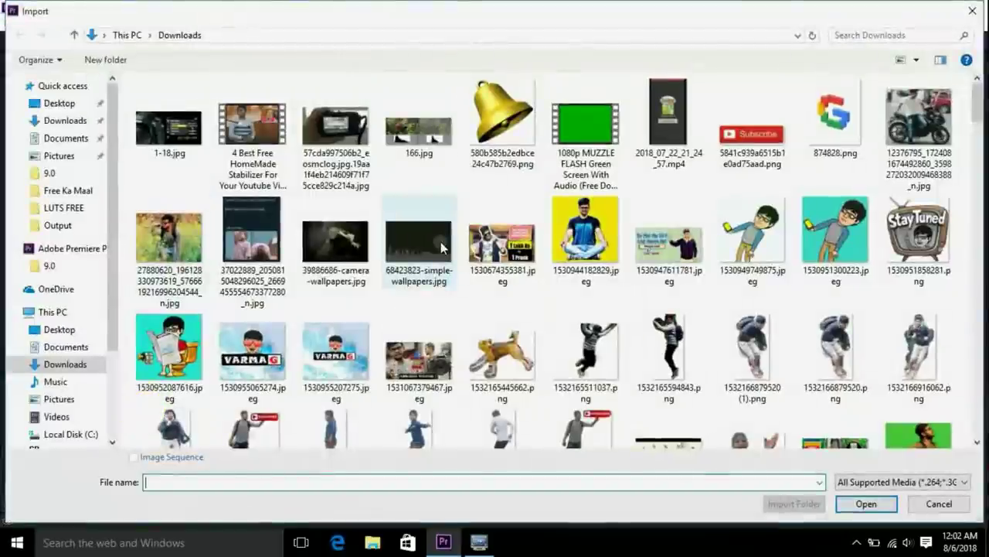
Step: Bring the bullet hit and muzzle flash green-screen clips into the project
{"action": "left_click_drag", "start_coordinate": [978, 86], "coordinate": [974, 201]}
Step: Import the two green-screen clips and the two MVI camera clips
{"action": "left_click", "coordinate": [717, 255]}
{"action": "left_click", "coordinate": [691, 257], "text": "shift"}
{"action": "key", "text": "Return"}
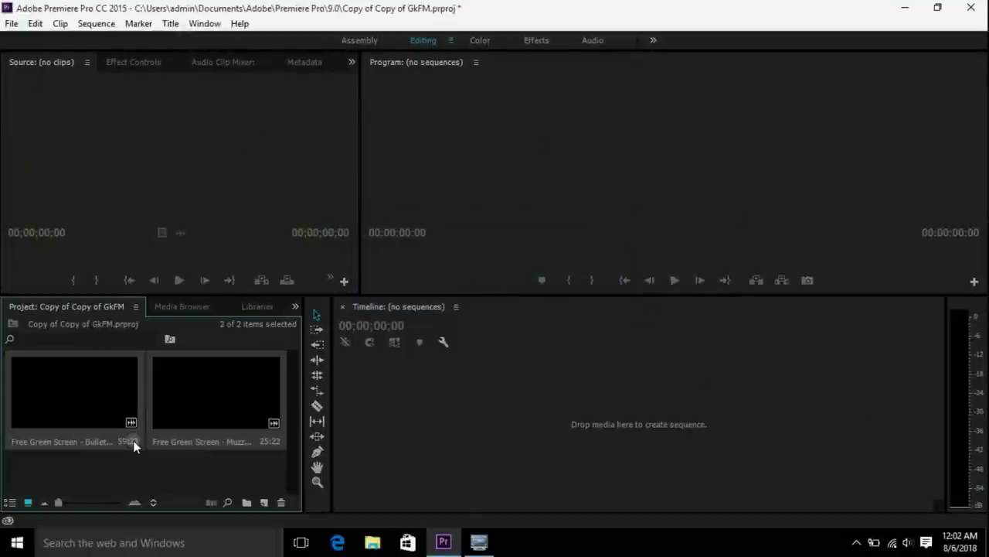
{"action": "double_click", "coordinate": [133, 456]}
{"action": "left_click_drag", "start_coordinate": [472, 158], "coordinate": [344, 128]}
{"action": "key", "text": "Return"}
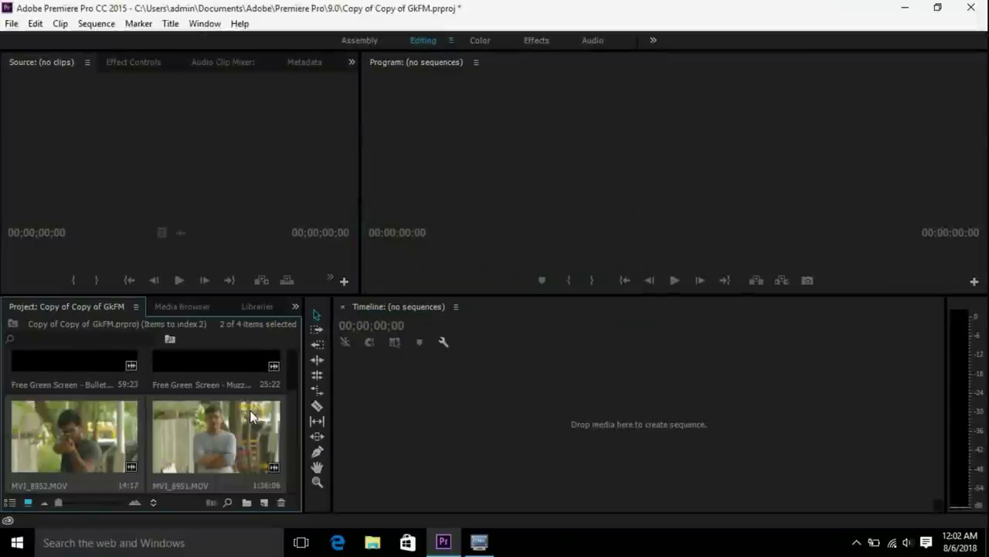
Step: Build an MVI_8952 sequence and lay the Muzzle Flash clip on V2 above it
{"action": "left_click", "coordinate": [161, 385]}
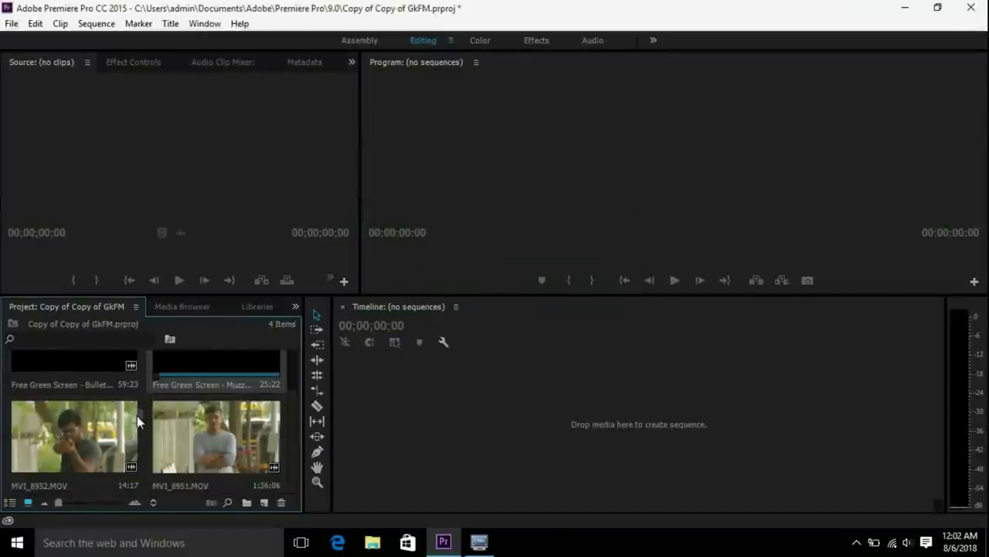
{"action": "mouse_move", "coordinate": [77, 437]}
{"action": "left_mouse_down"}
{"action": "mouse_move", "coordinate": [375, 390]}
{"action": "mouse_move", "coordinate": [379, 406]}
{"action": "left_mouse_up"}
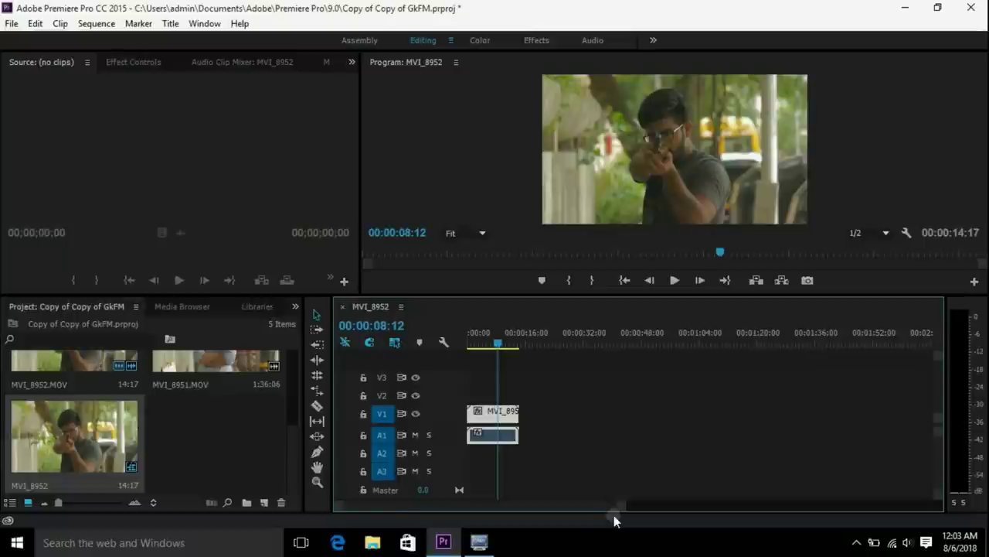
{"action": "mouse_move", "coordinate": [216, 387]}
{"action": "left_mouse_down"}
{"action": "mouse_move", "coordinate": [616, 391]}
{"action": "mouse_move", "coordinate": [570, 394]}
{"action": "left_mouse_up"}
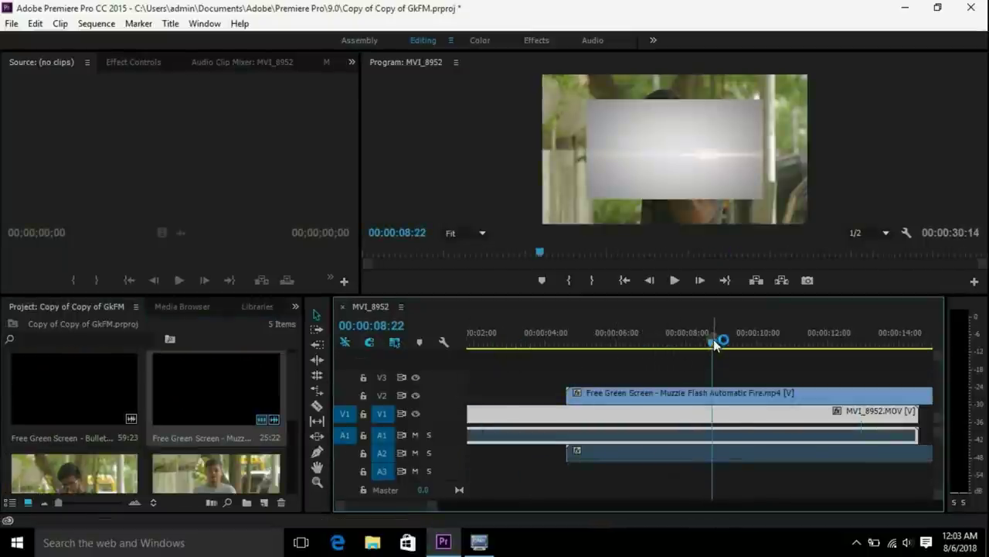
{"action": "left_click_drag", "start_coordinate": [433, 507], "coordinate": [430, 504]}
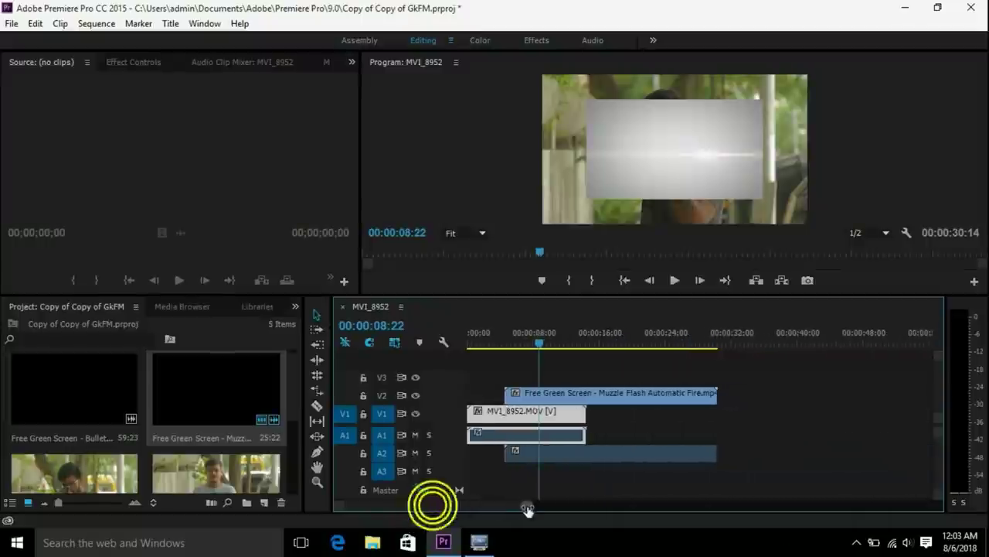
Step: Cut the Muzzle Flash clip down to its few flash frames and delete both leftover parts
{"action": "left_click_drag", "start_coordinate": [539, 342], "coordinate": [564, 343]}
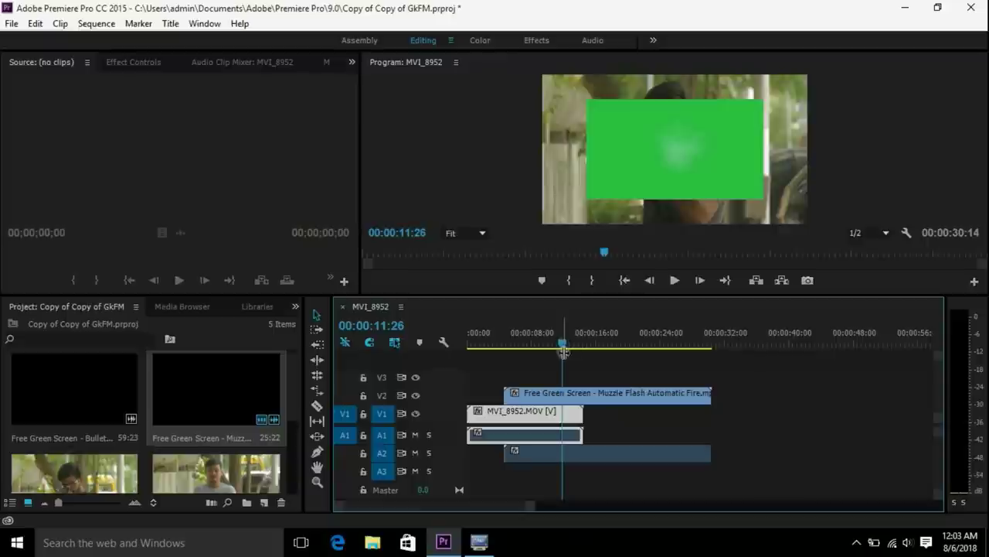
{"action": "left_click", "coordinate": [567, 397]}
{"action": "key", "text": "ctrl+k"}
{"action": "left_click_drag", "start_coordinate": [564, 345], "coordinate": [566, 348]}
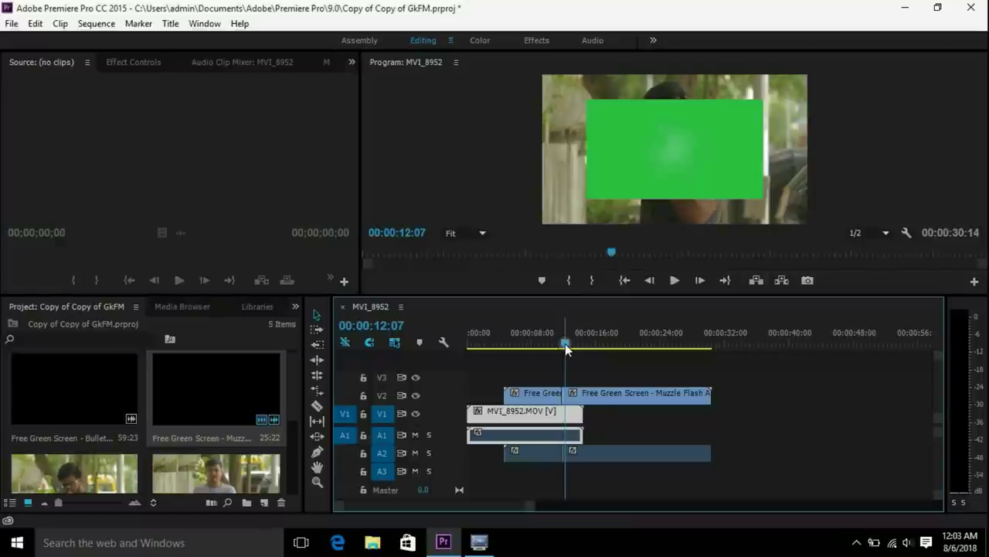
{"action": "left_click", "coordinate": [583, 395]}
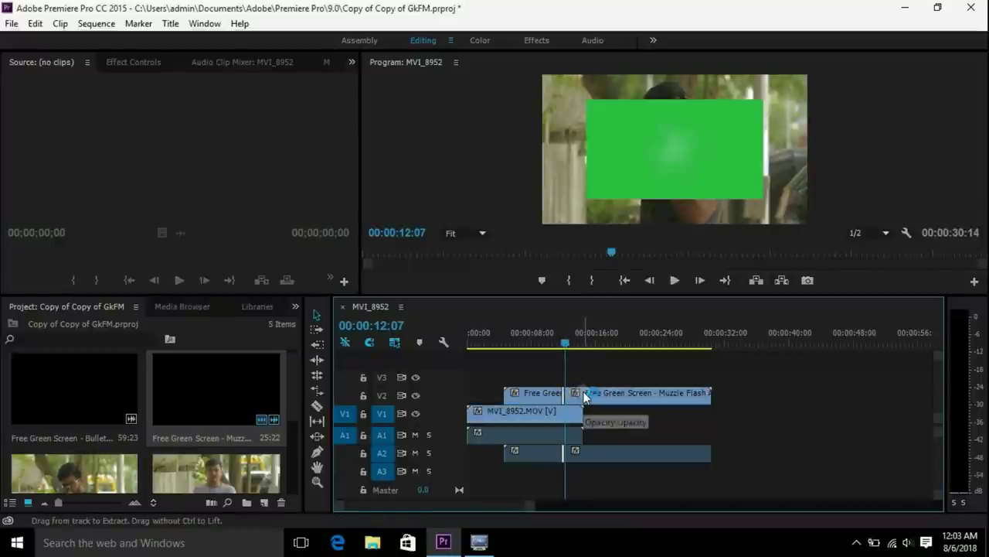
{"action": "key", "text": "Delete"}
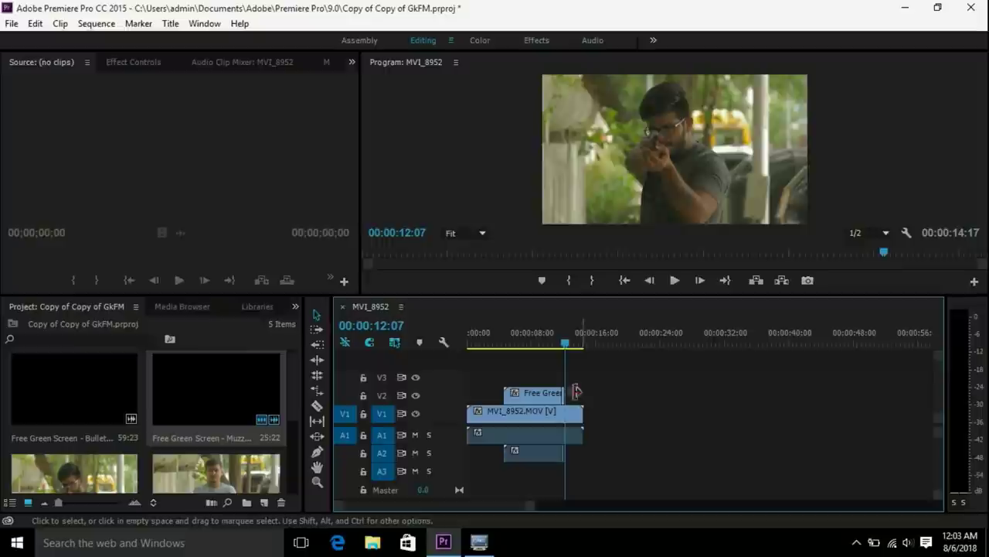
{"action": "left_click", "coordinate": [534, 394]}
{"action": "key", "text": "Delete"}
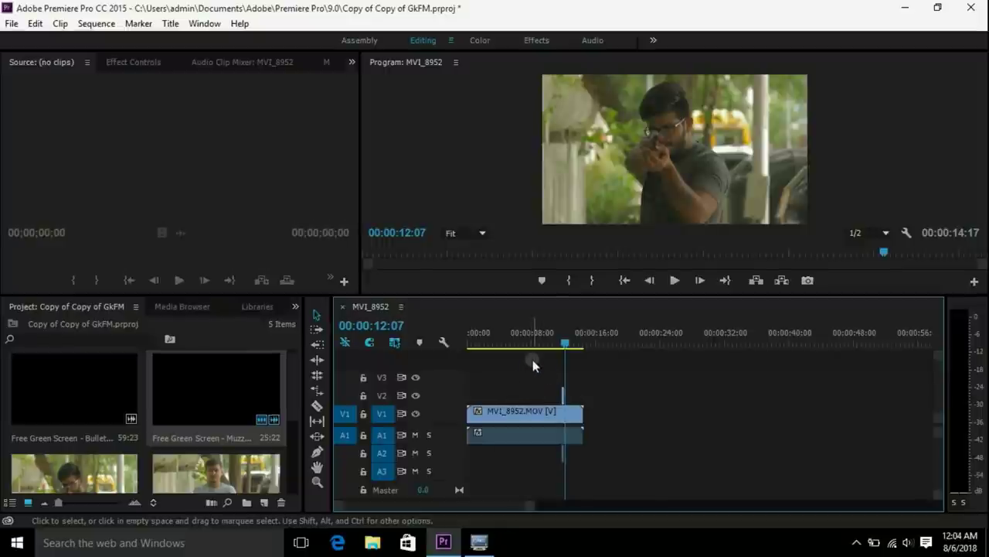
Step: Slide the short flash clip to the gun's firing moment around 00:00:08:22
{"action": "left_click", "coordinate": [535, 342]}
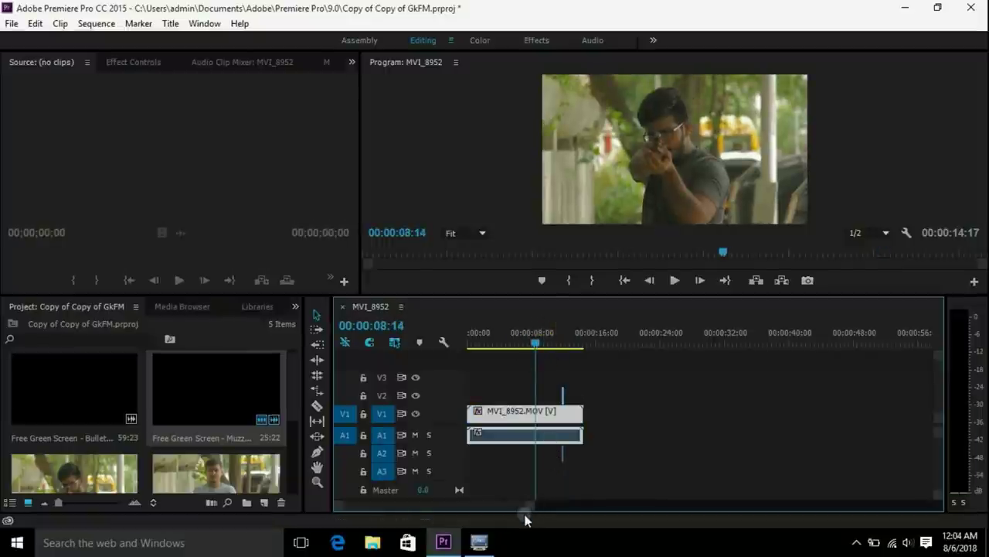
{"action": "left_click_drag", "start_coordinate": [528, 513], "coordinate": [482, 503]}
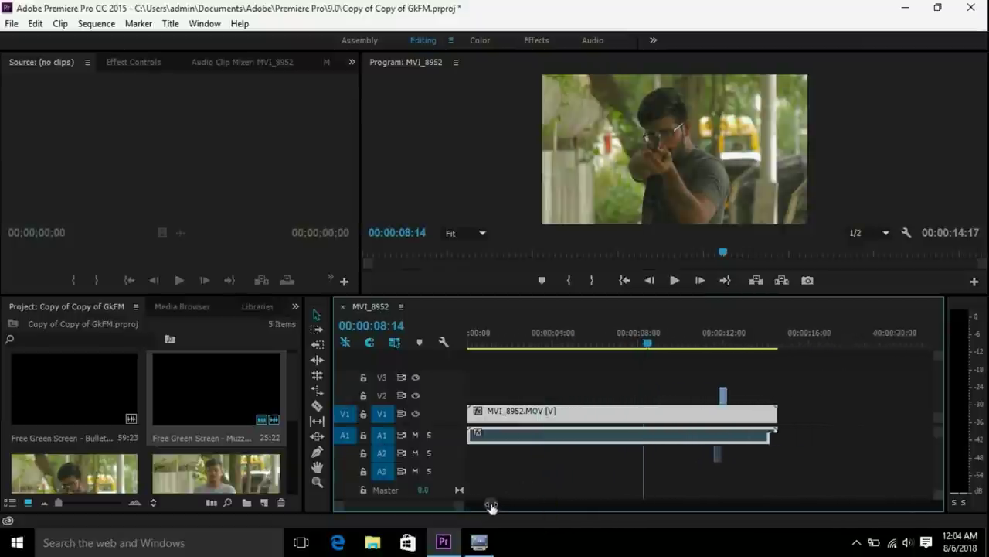
{"action": "left_click_drag", "start_coordinate": [703, 343], "coordinate": [708, 342]}
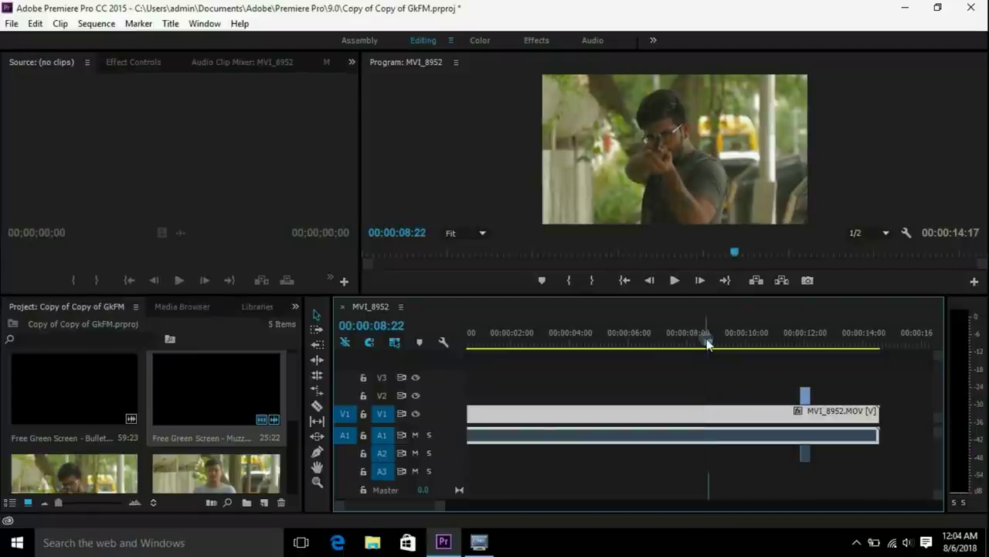
{"action": "left_click_drag", "start_coordinate": [806, 395], "coordinate": [717, 400]}
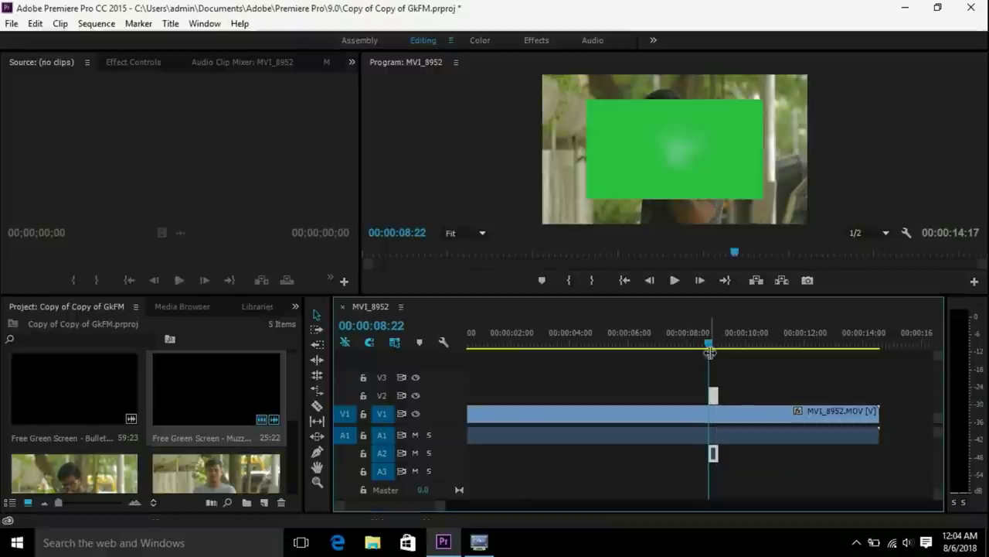
{"action": "left_click_drag", "start_coordinate": [710, 348], "coordinate": [713, 348]}
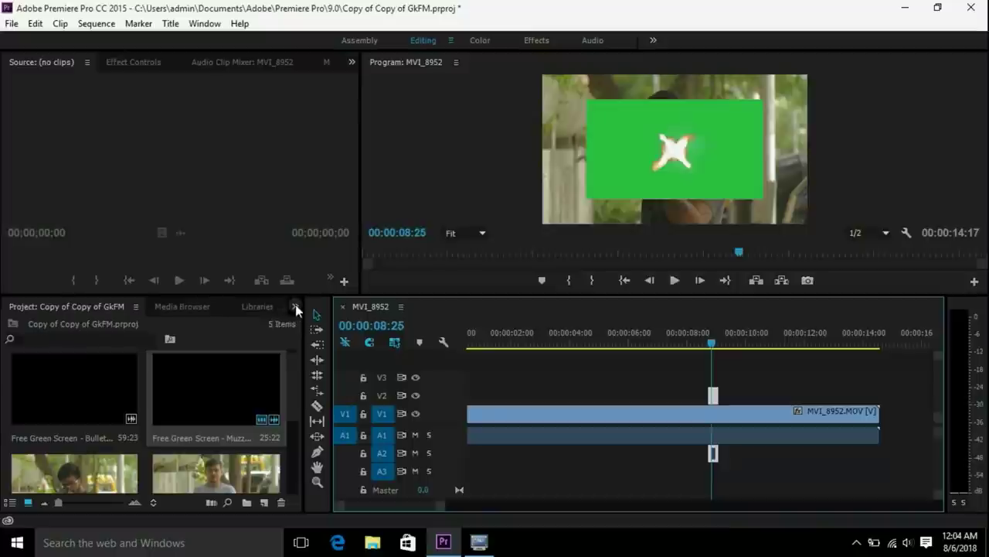
Step: Apply Ultra Key from the Effects panel to the Muzzle Flash clip on V2
{"action": "left_click", "coordinate": [294, 306]}
{"action": "left_click", "coordinate": [313, 364]}
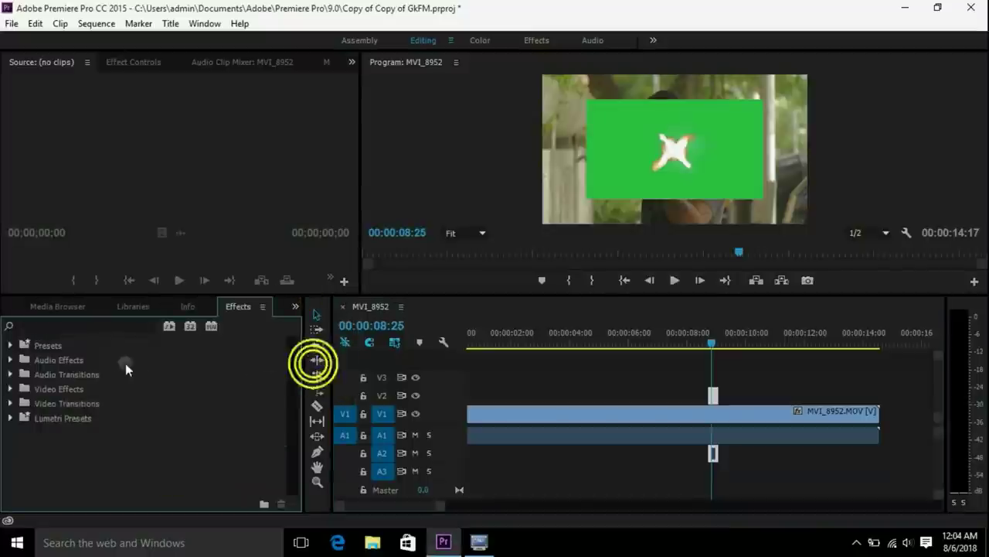
{"action": "left_click", "coordinate": [98, 325]}
{"action": "type", "text": "ultr"}
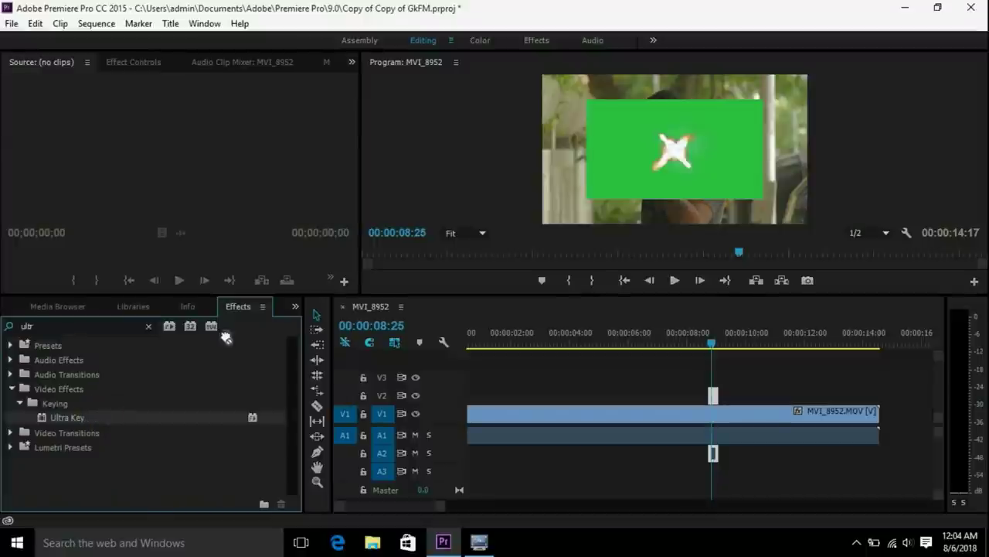
{"action": "left_click_drag", "start_coordinate": [225, 337], "coordinate": [705, 392]}
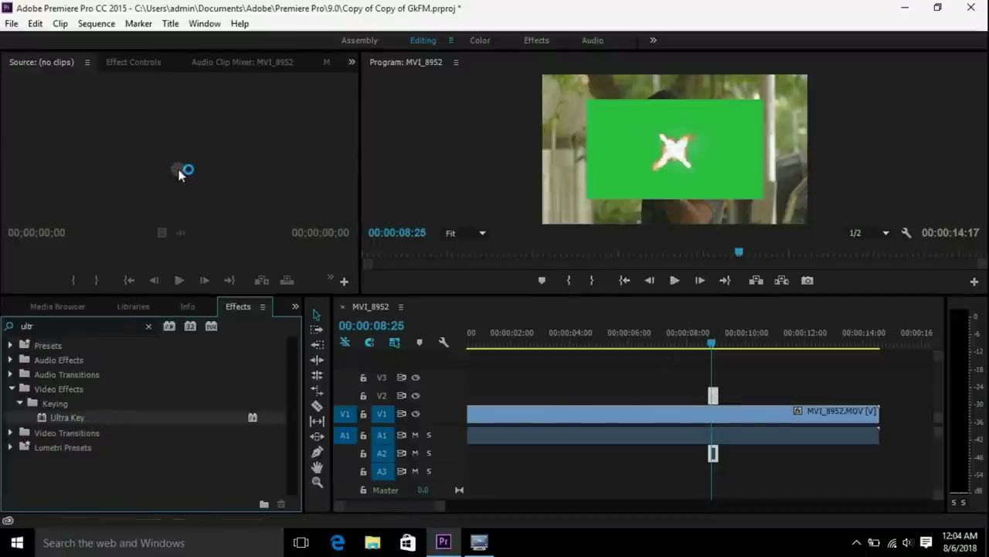
Step: Sample the green backdrop as Ultra Key's key colour so the flash shows over the gunman
{"action": "left_click", "coordinate": [133, 61]}
{"action": "left_click", "coordinate": [157, 227]}
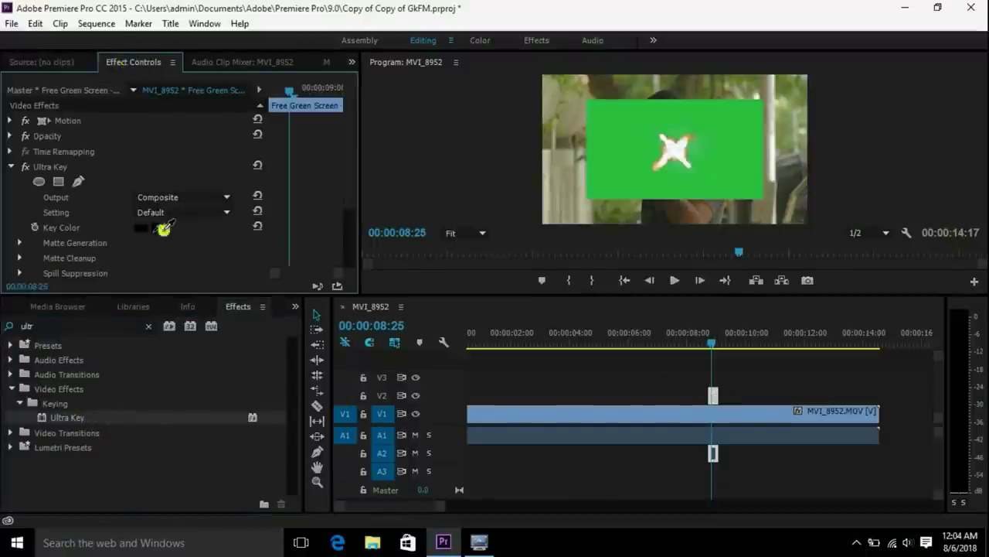
{"action": "left_click", "coordinate": [623, 158]}
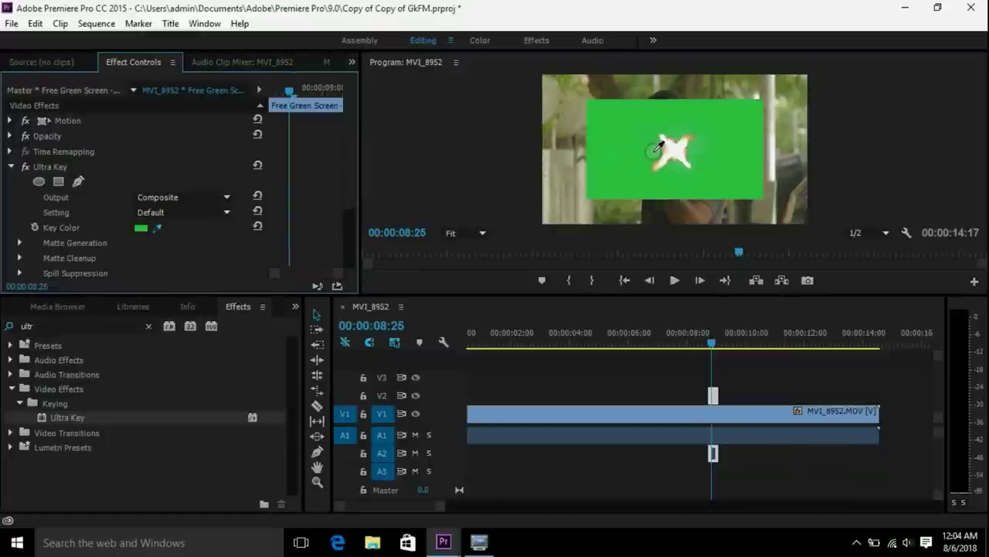
{"action": "left_click", "coordinate": [661, 148]}
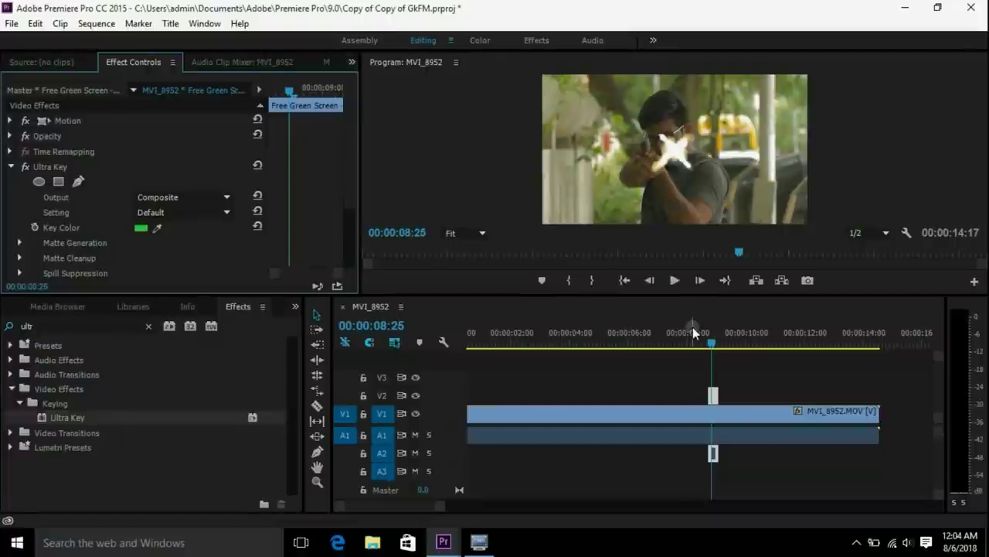
{"action": "left_click_drag", "start_coordinate": [651, 293], "coordinate": [587, 384]}
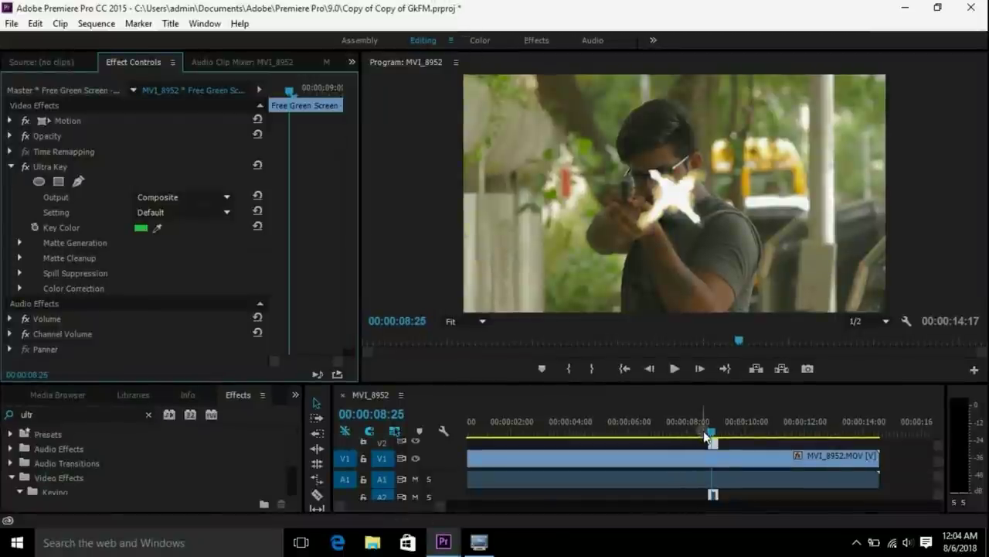
{"action": "left_click", "coordinate": [478, 40]}
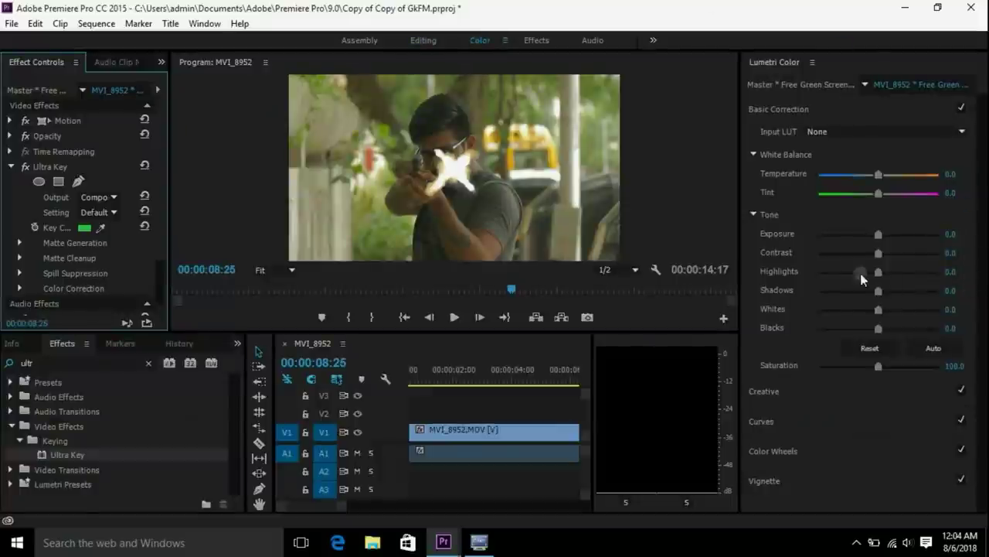
Step: Pull the green-channel Lumetri curve down on the flash clip, then return to Editing
{"action": "left_click", "coordinate": [814, 427]}
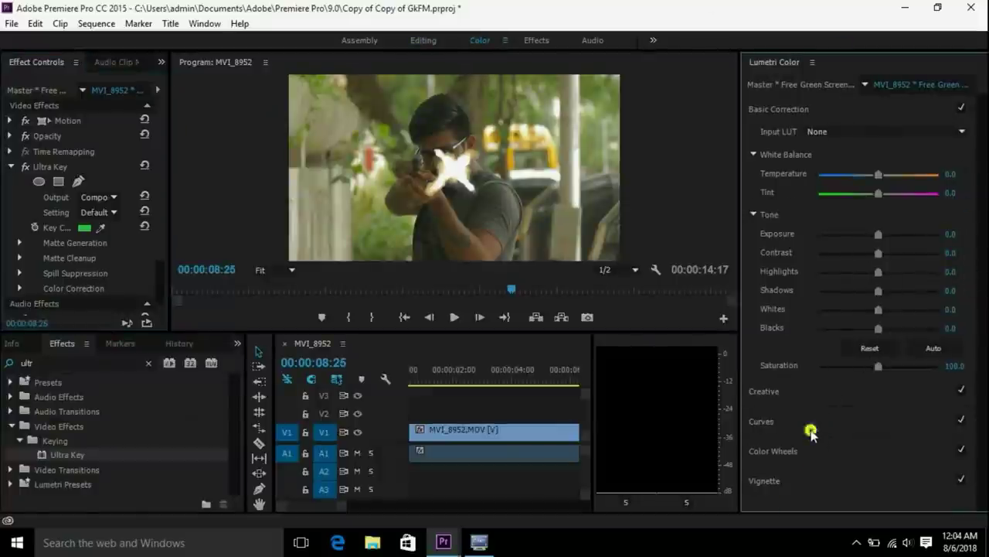
{"action": "left_click", "coordinate": [879, 223]}
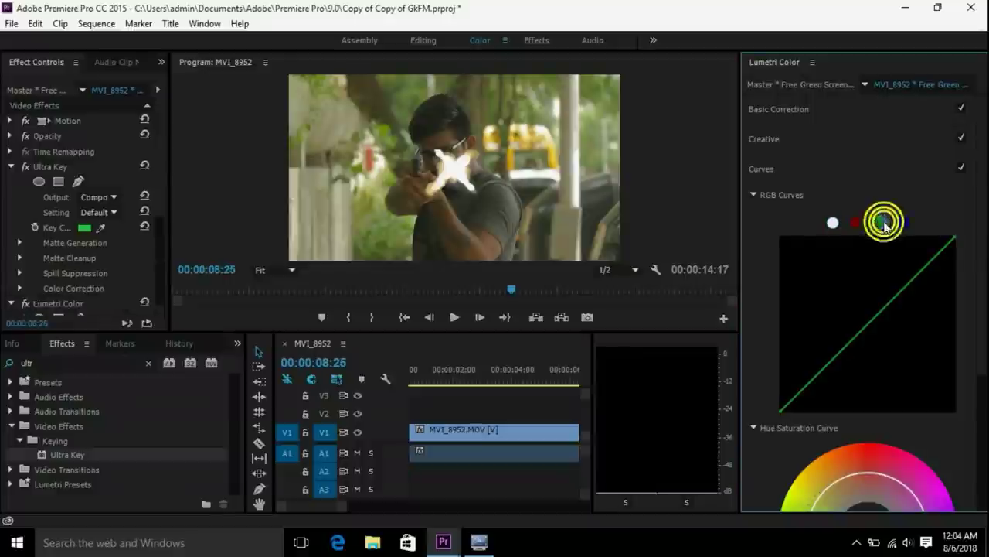
{"action": "left_click_drag", "start_coordinate": [872, 322], "coordinate": [876, 328]}
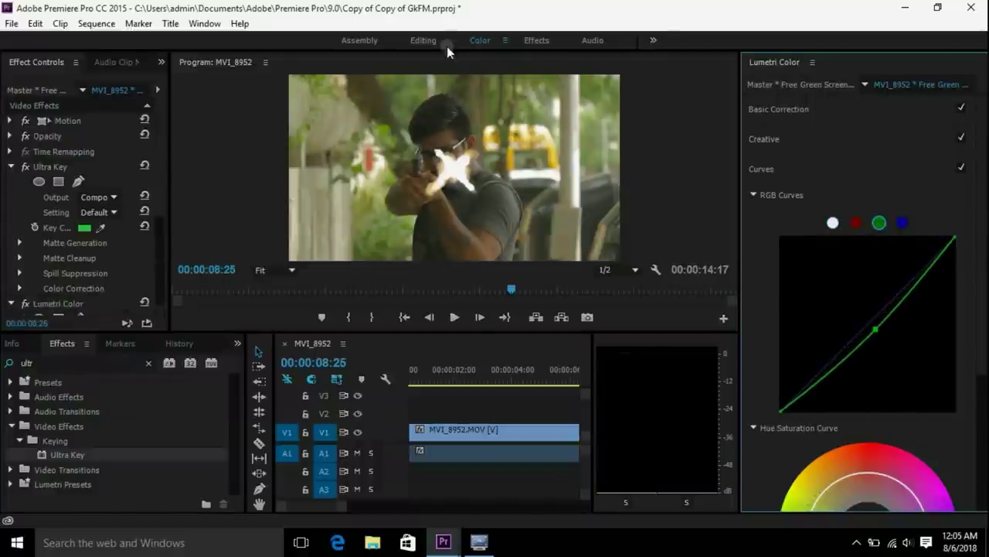
{"action": "left_click", "coordinate": [422, 40]}
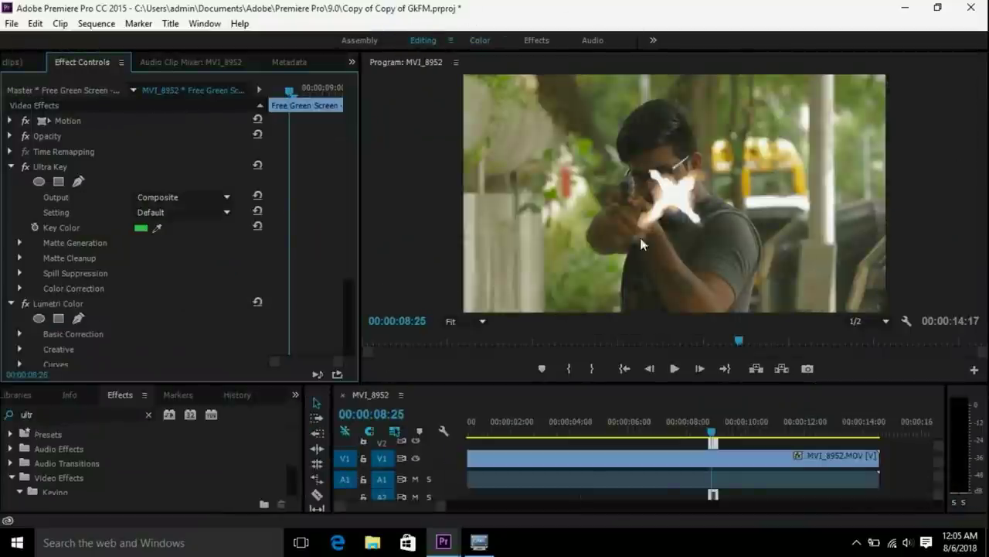
Step: At 08:22, position the flash overlay onto the gun muzzle, raising it to Y 479
{"action": "mouse_move", "coordinate": [712, 437]}
{"action": "left_mouse_down"}
{"action": "mouse_move", "coordinate": [715, 449]}
{"action": "mouse_move", "coordinate": [708, 435]}
{"action": "left_mouse_up"}
{"action": "left_click", "coordinate": [710, 433]}
{"action": "left_click", "coordinate": [707, 457]}
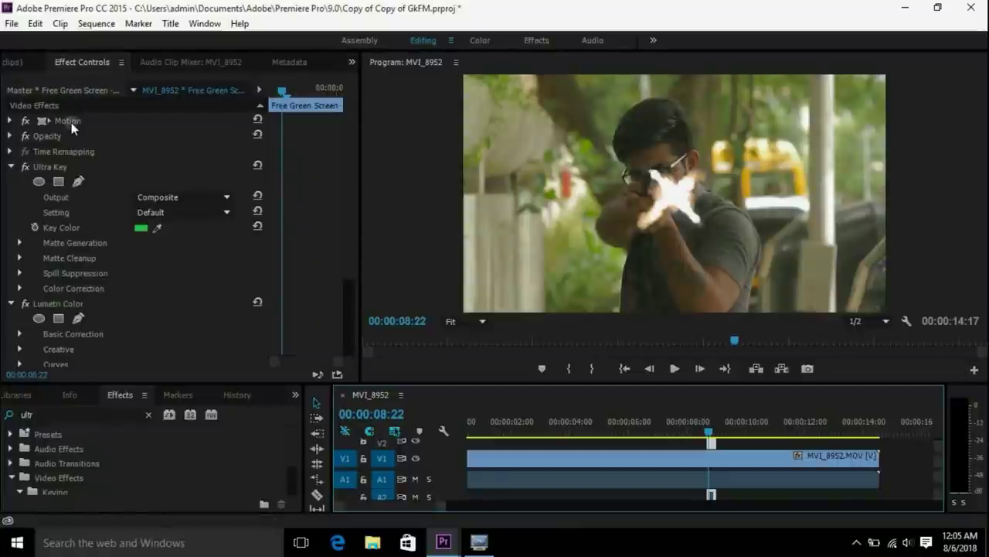
{"action": "left_click", "coordinate": [10, 121]}
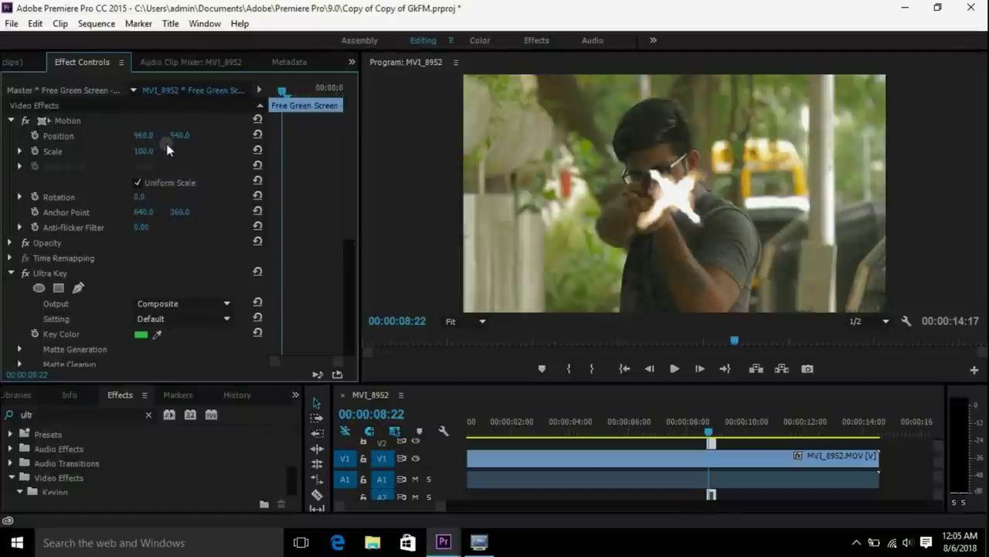
{"action": "left_click_drag", "start_coordinate": [179, 135], "coordinate": [57, 135]}
{"action": "left_click_drag", "start_coordinate": [144, 136], "coordinate": [90, 154]}
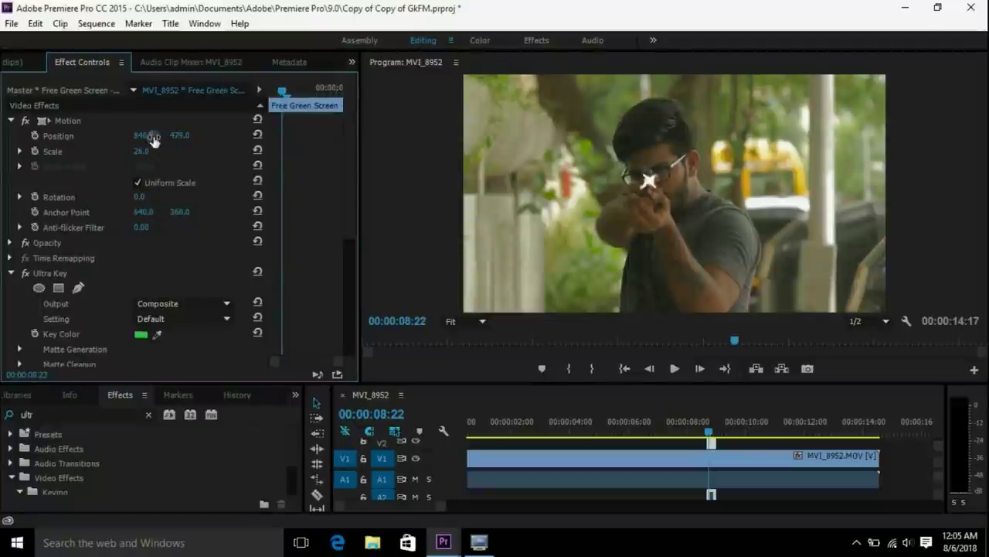
{"action": "left_click_drag", "start_coordinate": [143, 137], "coordinate": [31, 137]}
{"action": "left_click_drag", "start_coordinate": [143, 135], "coordinate": [245, 135]}
{"action": "left_click_drag", "start_coordinate": [646, 181], "coordinate": [647, 177]}
Step: Start Position and Scale keyframes, then over two frames shrink scale to 65 and shift the flash
{"action": "left_click", "coordinate": [35, 136]}
{"action": "left_click", "coordinate": [35, 151]}
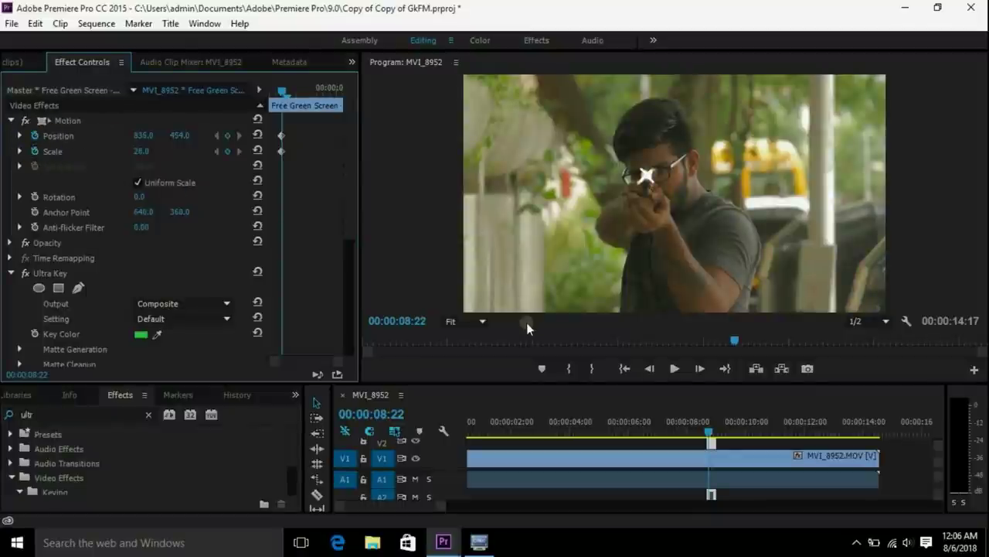
{"action": "left_click", "coordinate": [699, 368]}
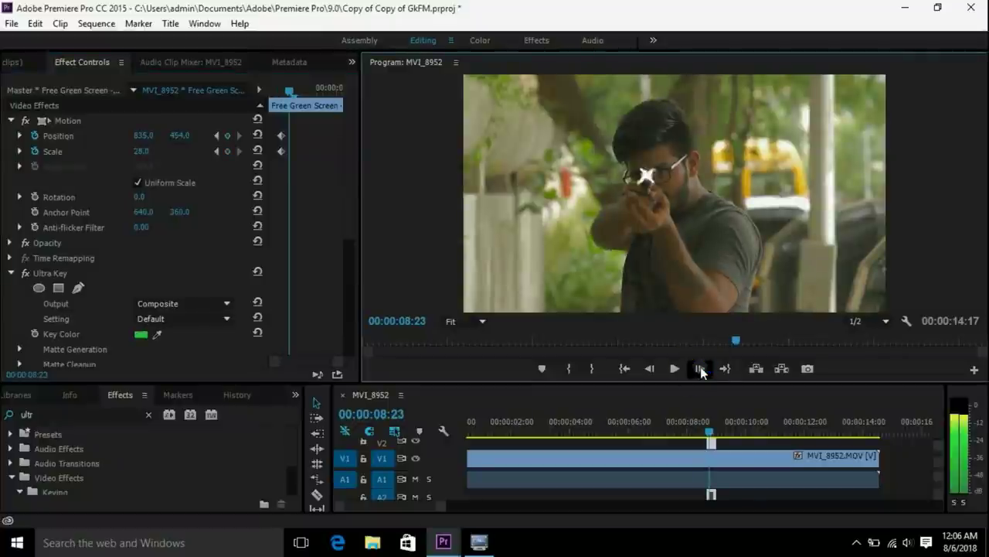
{"action": "mouse_move", "coordinate": [146, 136]}
{"action": "left_mouse_down"}
{"action": "mouse_move", "coordinate": [146, 151]}
{"action": "mouse_move", "coordinate": [165, 150]}
{"action": "left_mouse_up"}
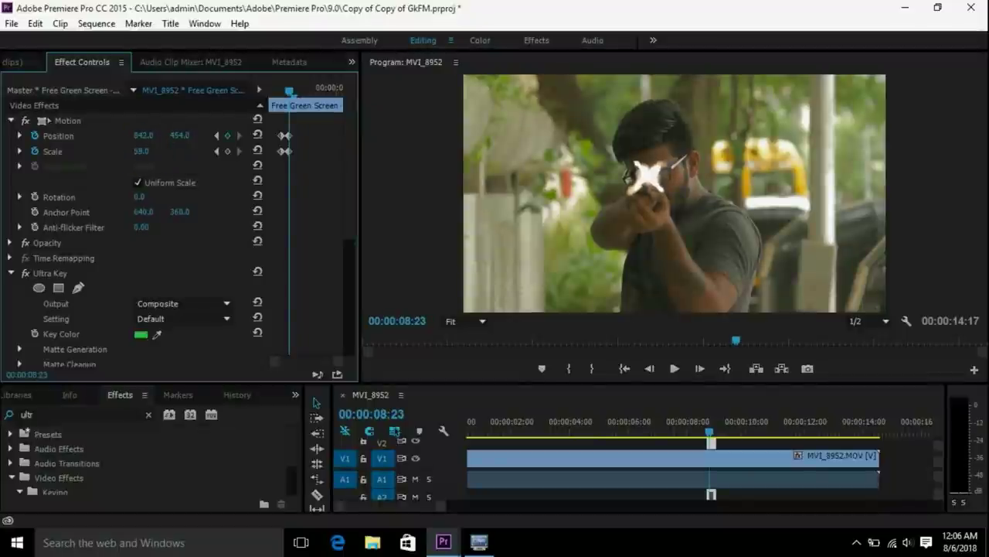
{"action": "left_click_drag", "start_coordinate": [142, 151], "coordinate": [139, 151]}
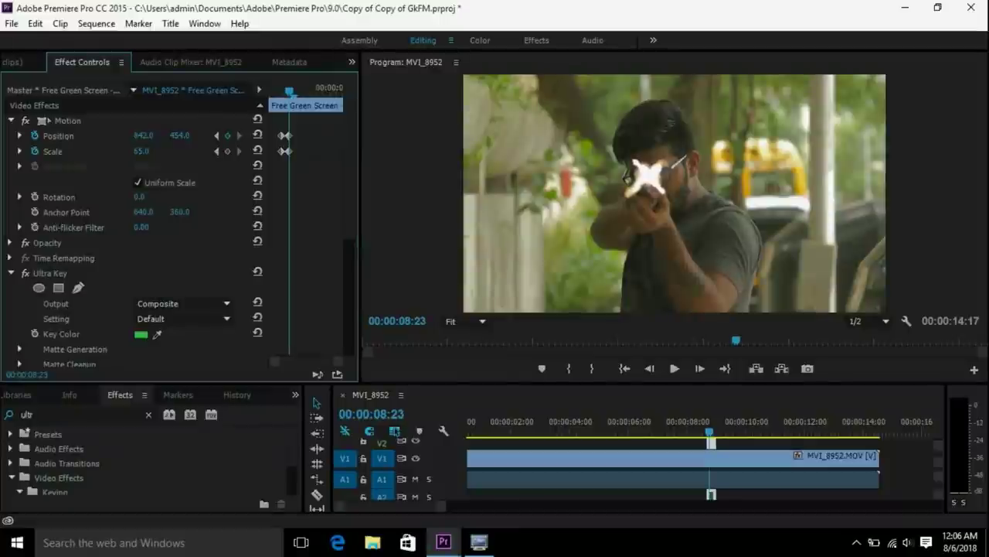
{"action": "left_click", "coordinate": [699, 371]}
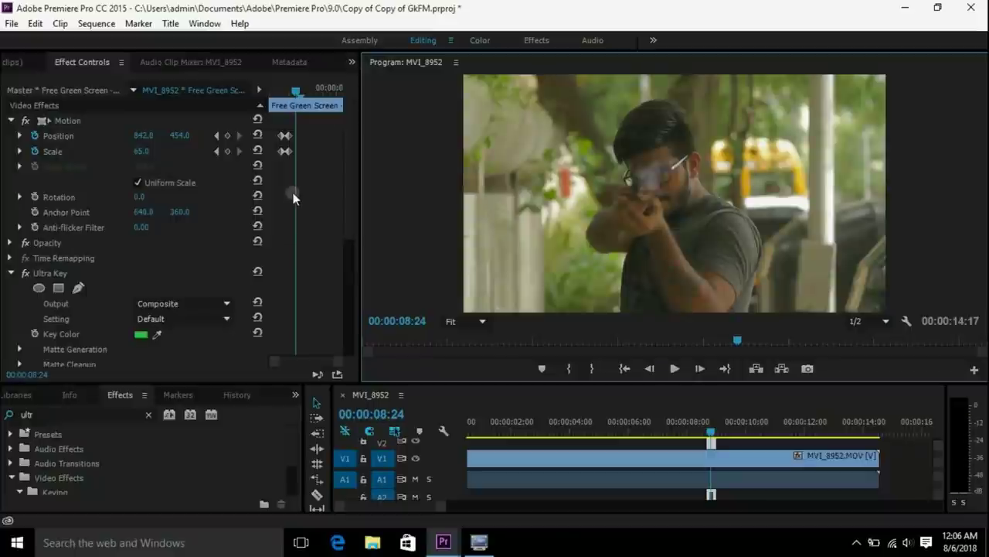
{"action": "left_click_drag", "start_coordinate": [138, 136], "coordinate": [136, 136]}
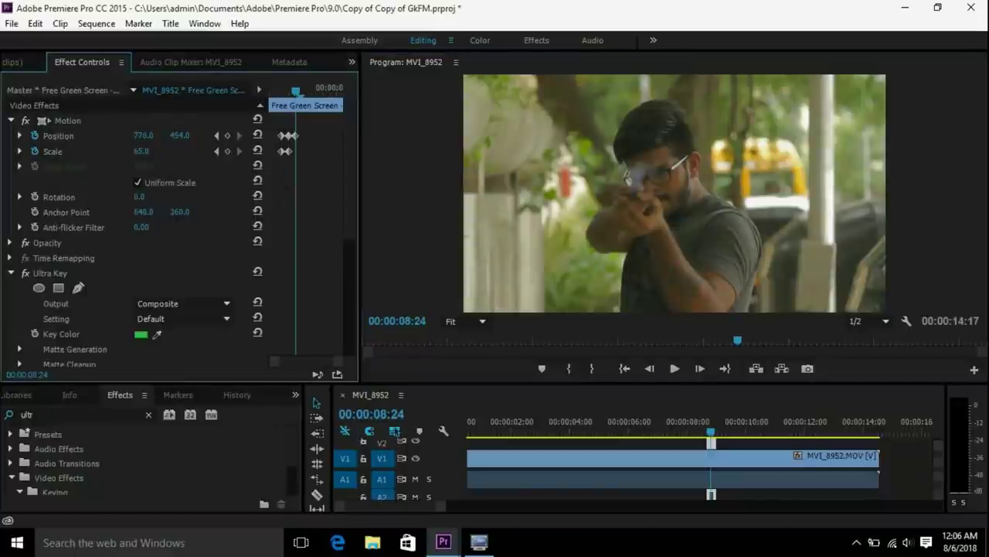
{"action": "left_click_drag", "start_coordinate": [181, 136], "coordinate": [186, 136]}
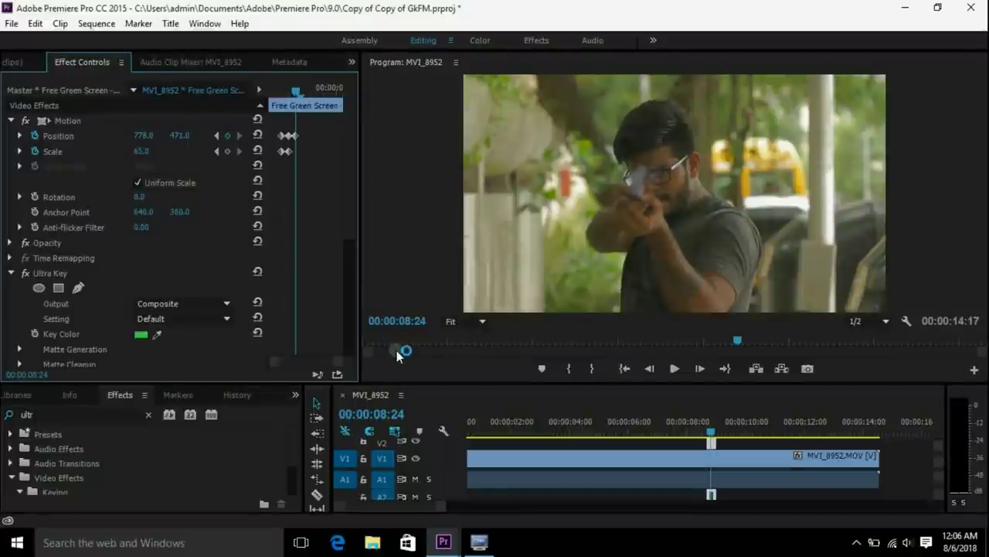
Step: Check the frame at 100% zoom, set X position to 718 on the next frame, and review
{"action": "left_click", "coordinate": [478, 321]}
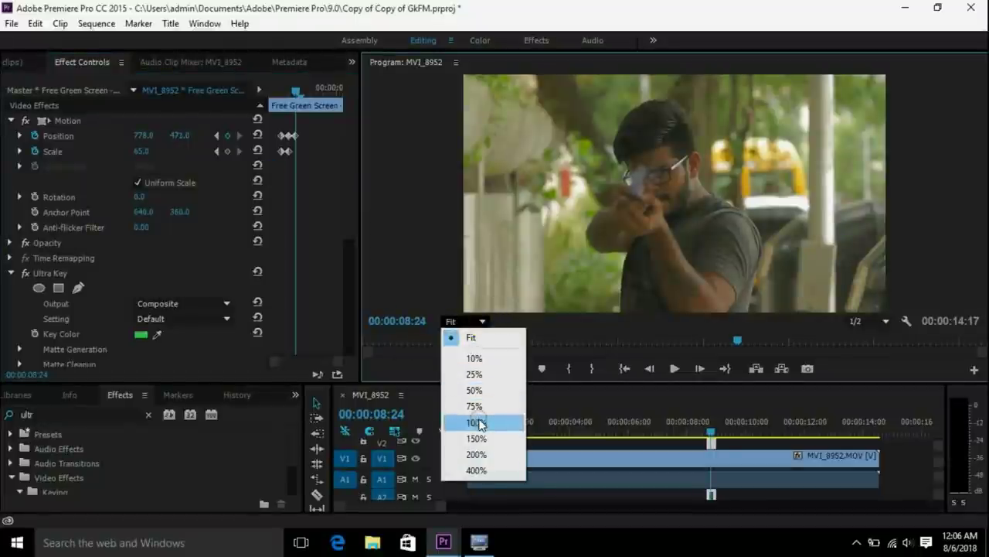
{"action": "left_click", "coordinate": [478, 422]}
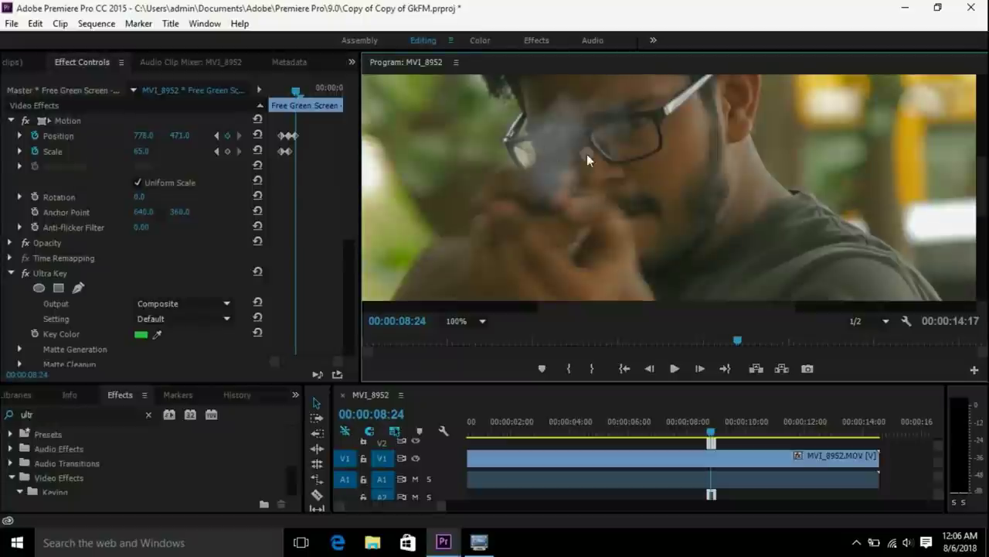
{"action": "left_click", "coordinate": [463, 327]}
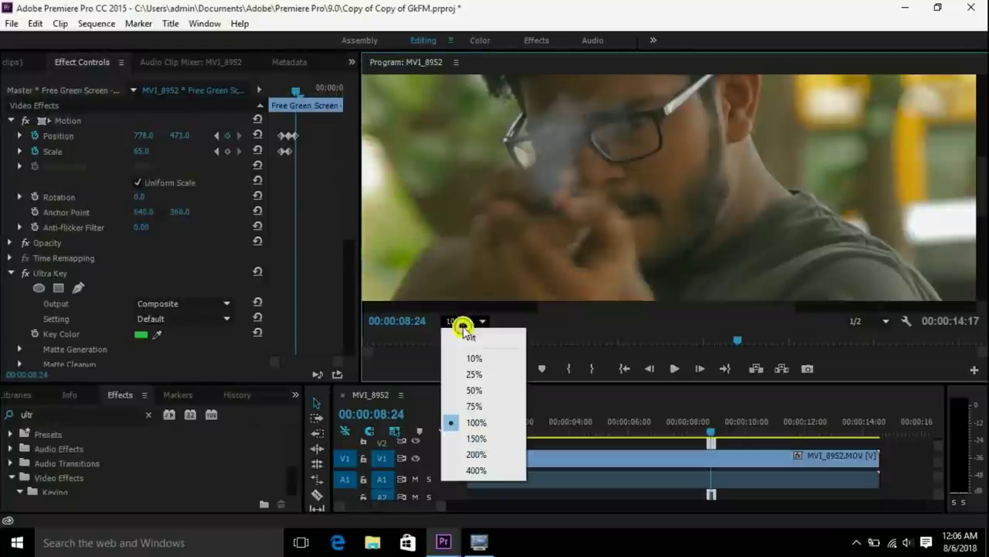
{"action": "left_click", "coordinate": [467, 336]}
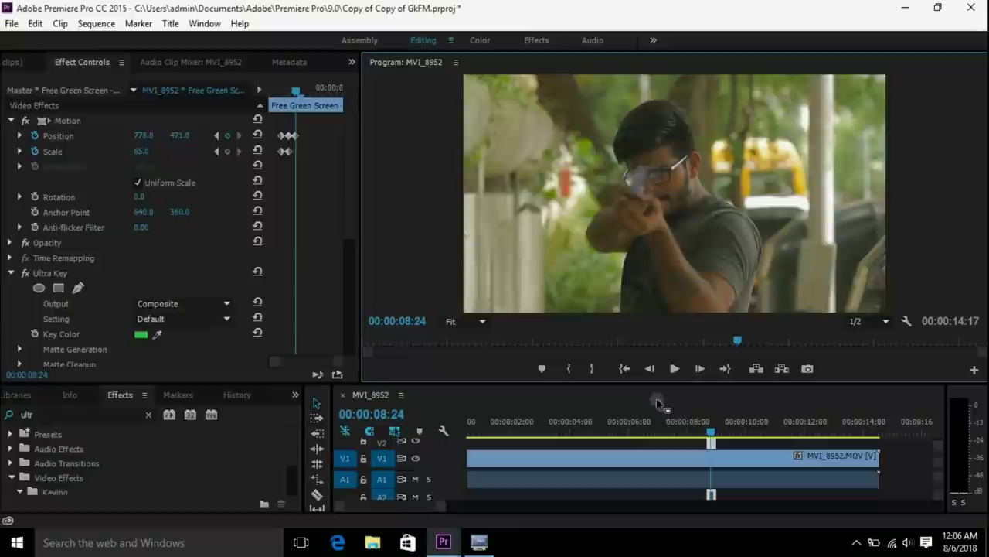
{"action": "left_click", "coordinate": [701, 368]}
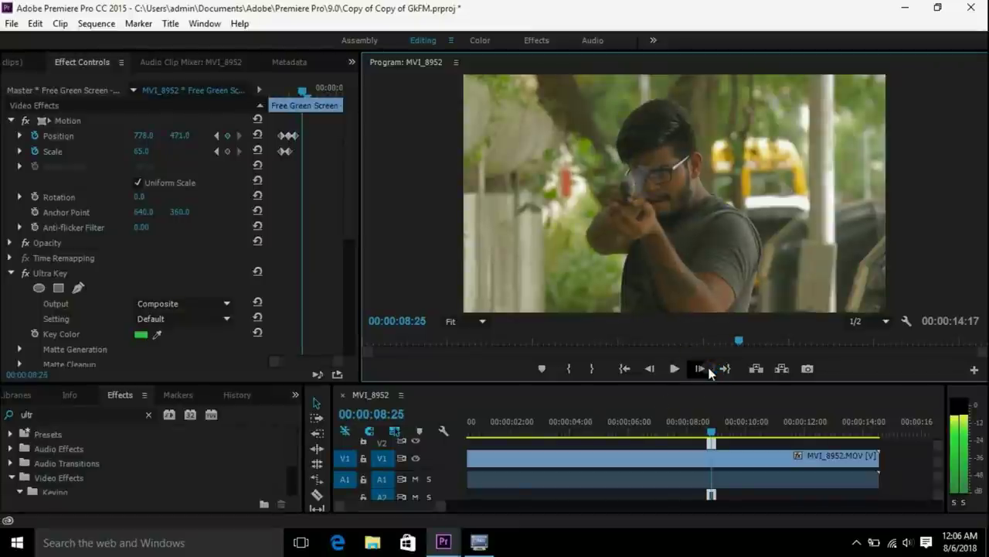
{"action": "left_click_drag", "start_coordinate": [158, 137], "coordinate": [171, 135]}
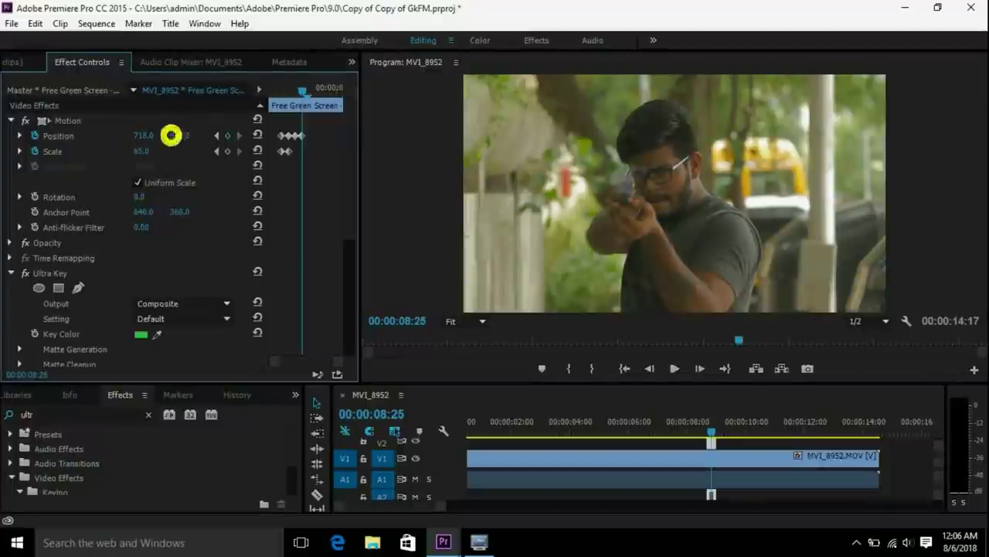
{"action": "mouse_move", "coordinate": [703, 431]}
{"action": "left_mouse_down"}
{"action": "mouse_move", "coordinate": [715, 437]}
{"action": "mouse_move", "coordinate": [703, 433]}
{"action": "left_mouse_up"}
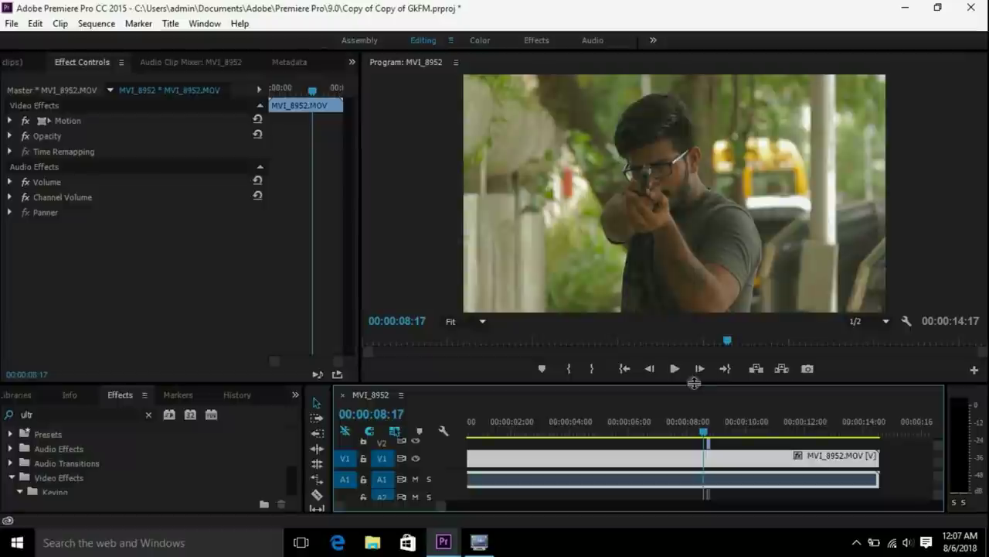
Step: Zoom the timeline in on the flash clip and create a new Adjustment Layer
{"action": "left_click_drag", "start_coordinate": [696, 385], "coordinate": [703, 327]}
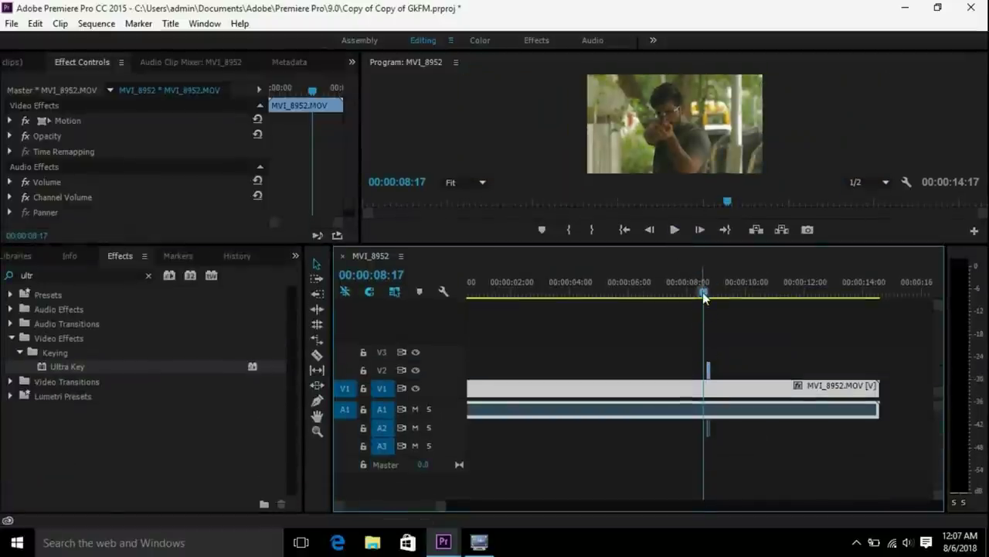
{"action": "left_click", "coordinate": [705, 292]}
{"action": "key", "text": "="}
{"action": "left_click", "coordinate": [296, 256]}
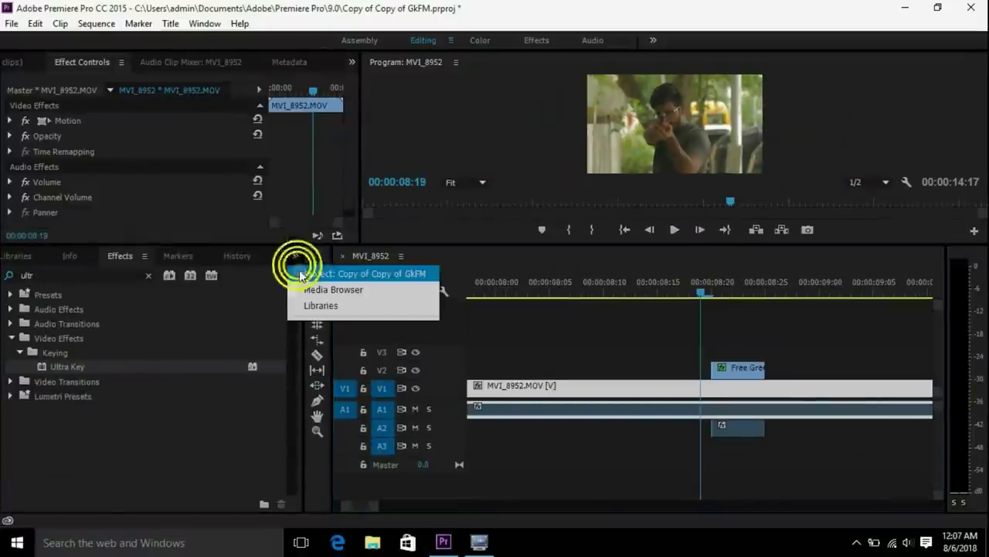
{"action": "left_click", "coordinate": [303, 275]}
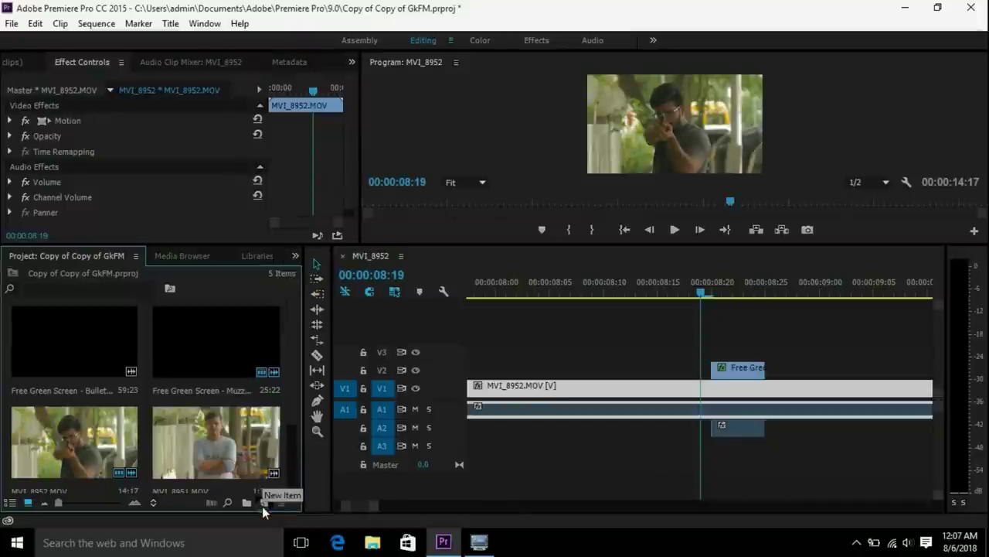
{"action": "left_click", "coordinate": [262, 505]}
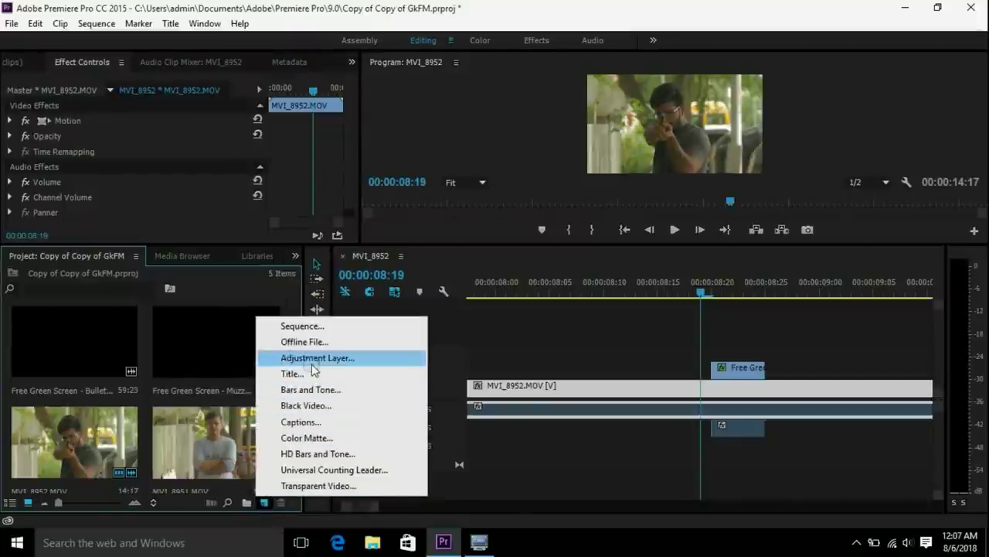
{"action": "left_click", "coordinate": [313, 358]}
{"action": "left_click", "coordinate": [509, 325]}
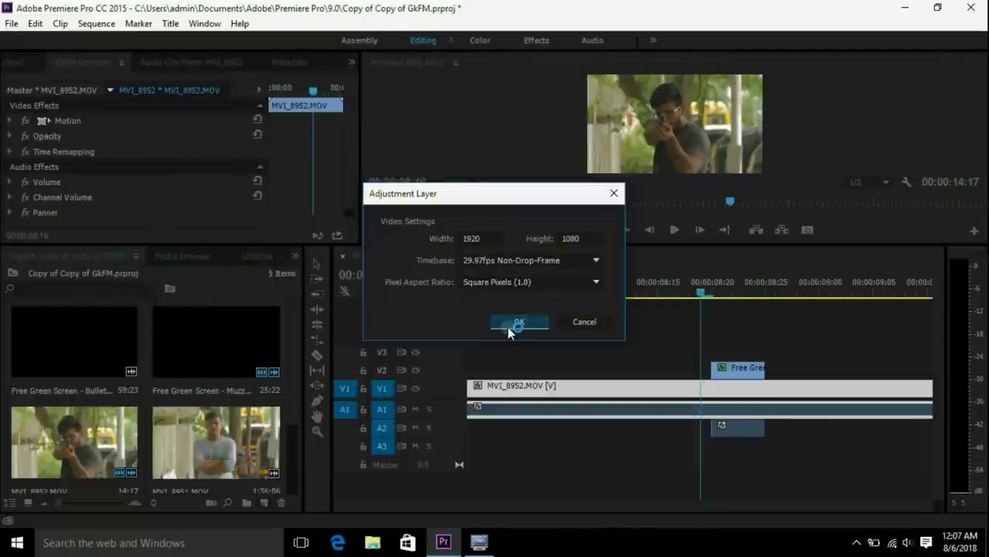
Step: Place the adjustment layer on V3 and cut it at 08:25 so it ends with the flash
{"action": "left_click_drag", "start_coordinate": [230, 424], "coordinate": [710, 356]}
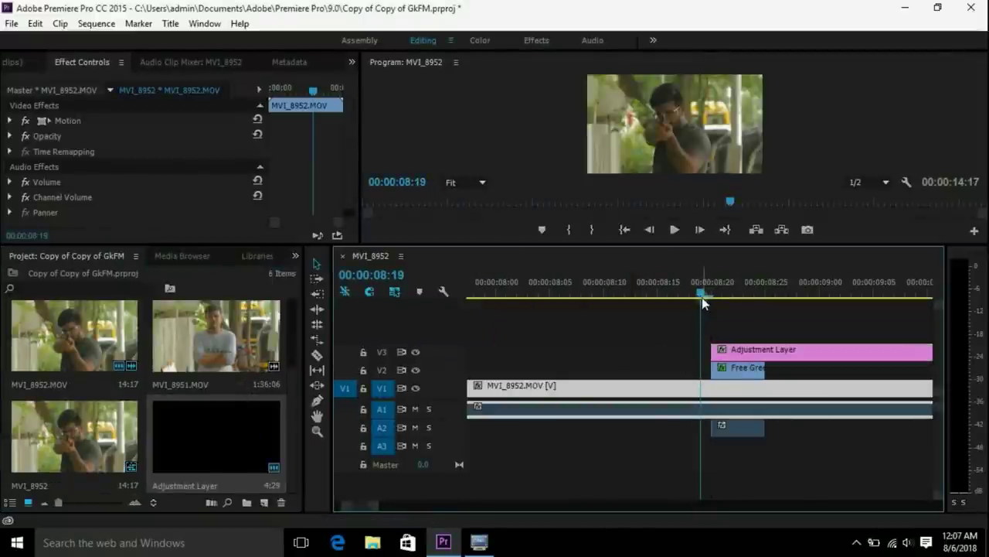
{"action": "left_click_drag", "start_coordinate": [702, 297], "coordinate": [765, 298]}
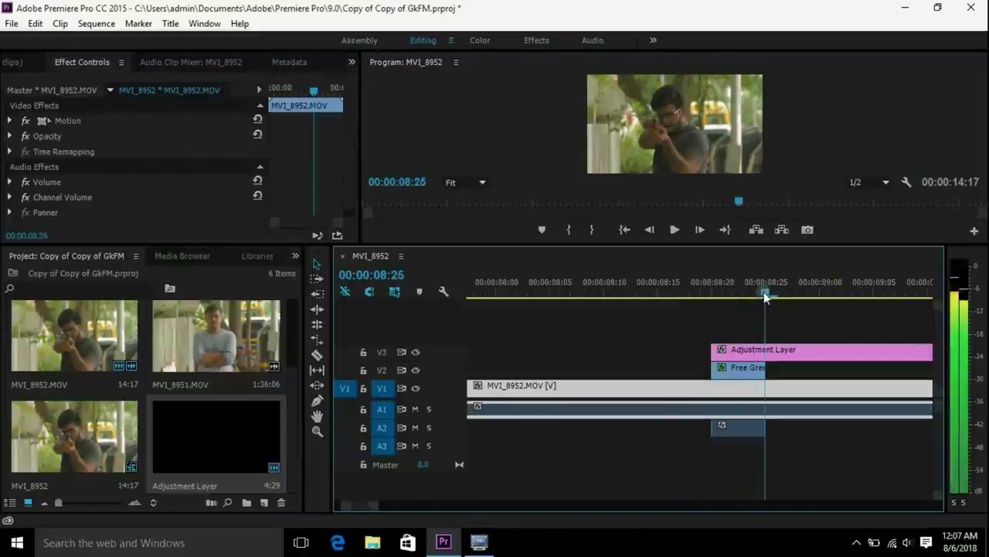
{"action": "left_click", "coordinate": [777, 354]}
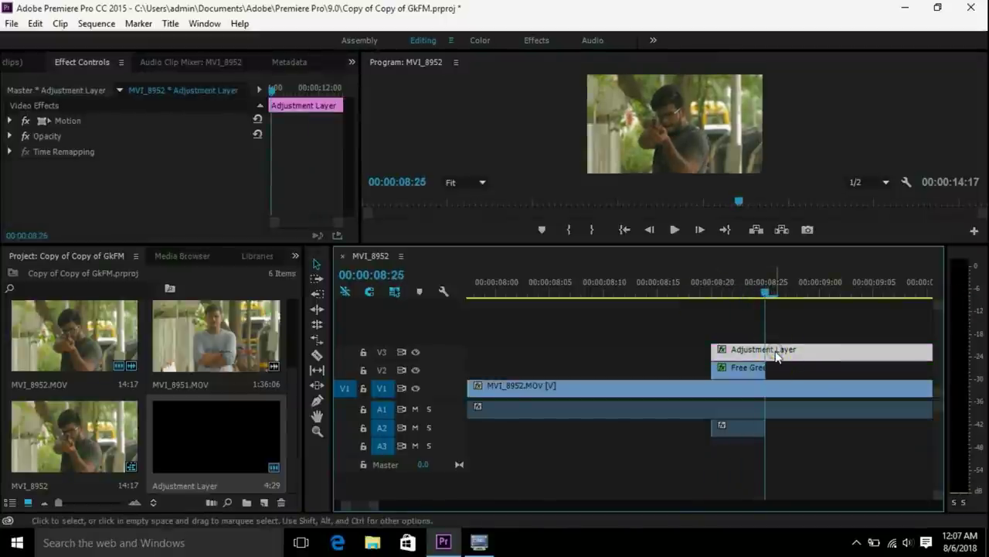
{"action": "key", "text": "ctrl+k"}
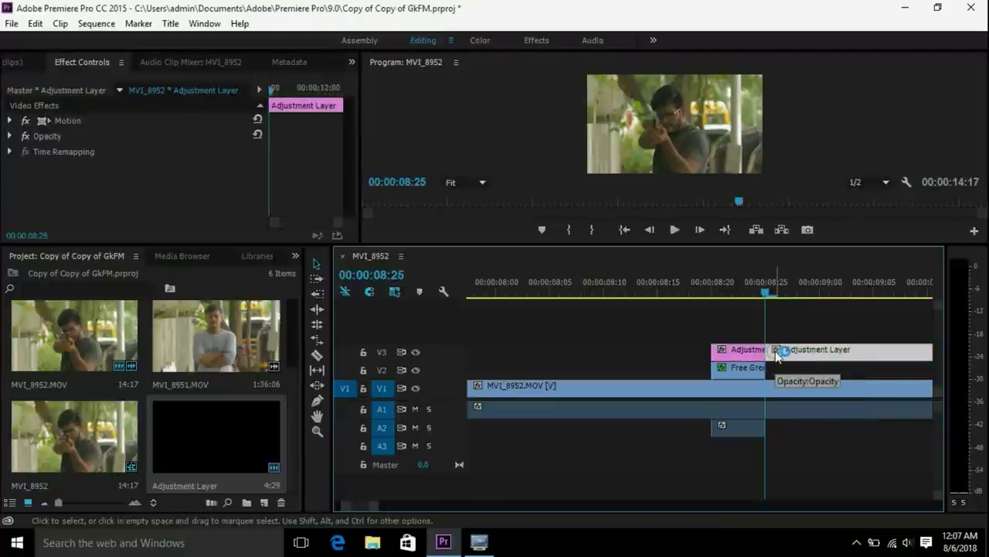
{"action": "key", "text": "Delete"}
{"action": "left_click", "coordinate": [740, 354]}
{"action": "key", "text": "Left"}
{"action": "key", "text": "Left"}
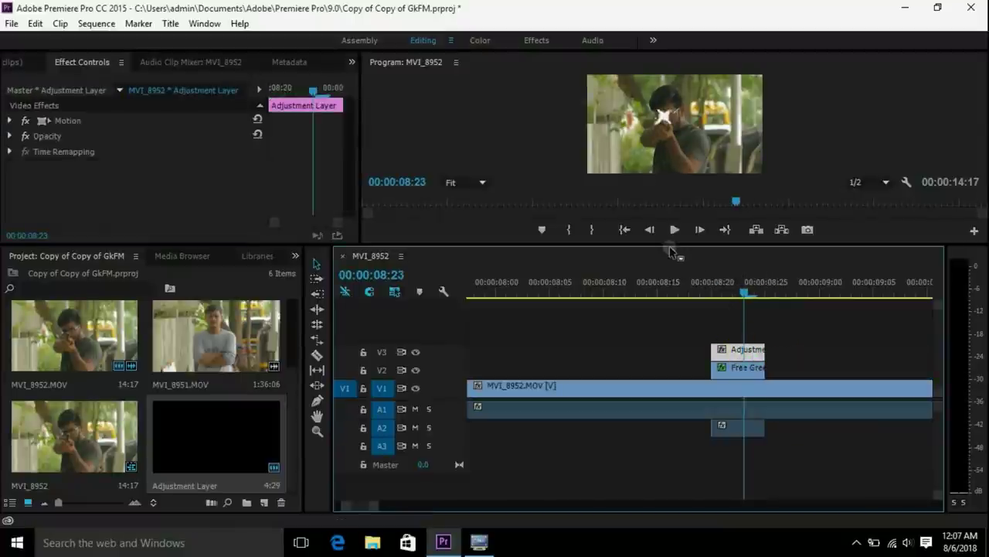
{"action": "left_click_drag", "start_coordinate": [667, 243], "coordinate": [667, 350]}
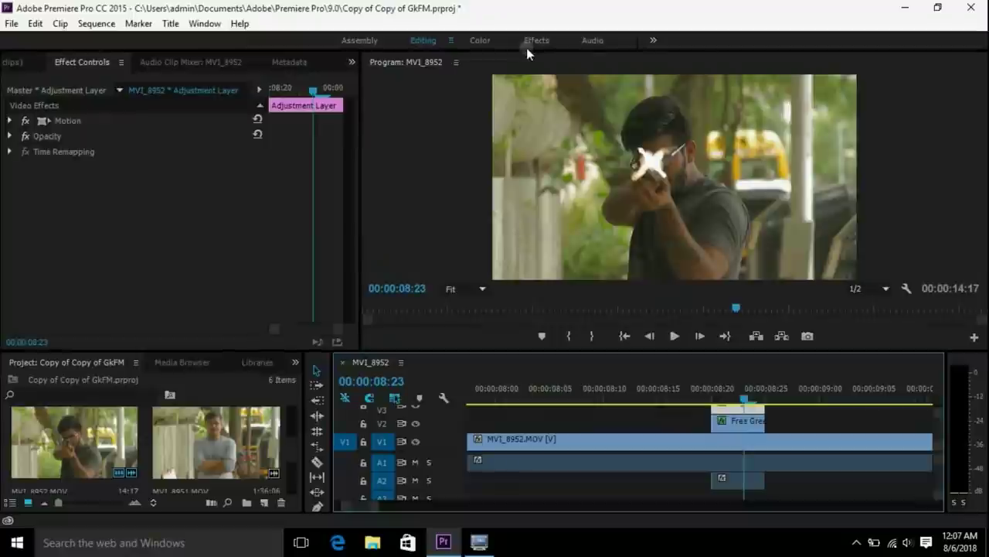
Step: Add Lumetri Color to the adjustment layer and show its Basic Correction settings at 08:22
{"action": "left_click", "coordinate": [481, 40]}
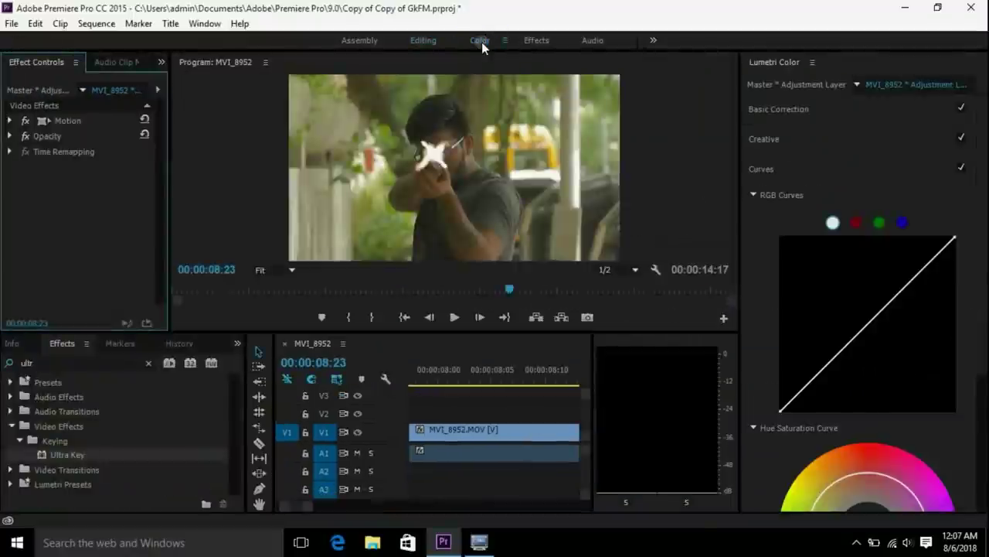
{"action": "left_click", "coordinate": [804, 109]}
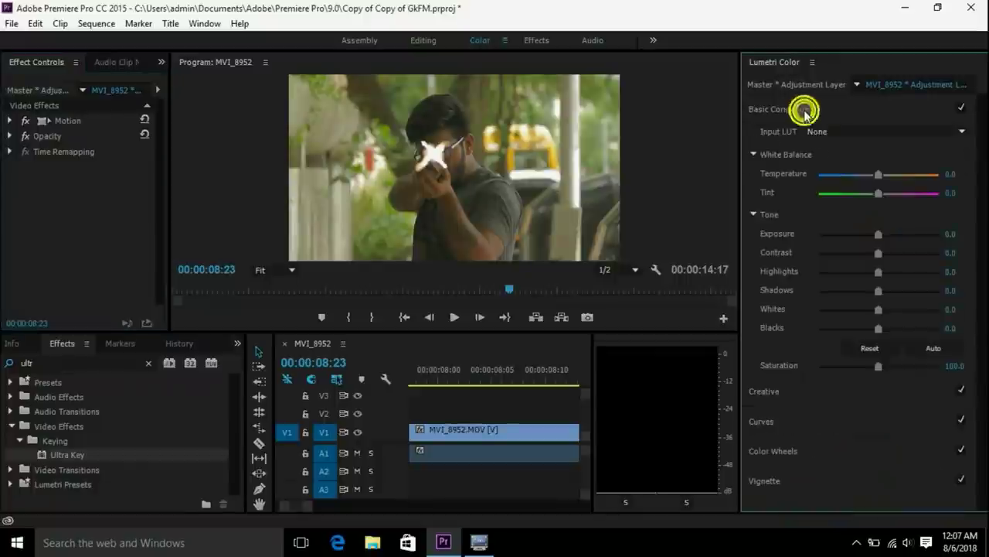
{"action": "left_click", "coordinate": [879, 236]}
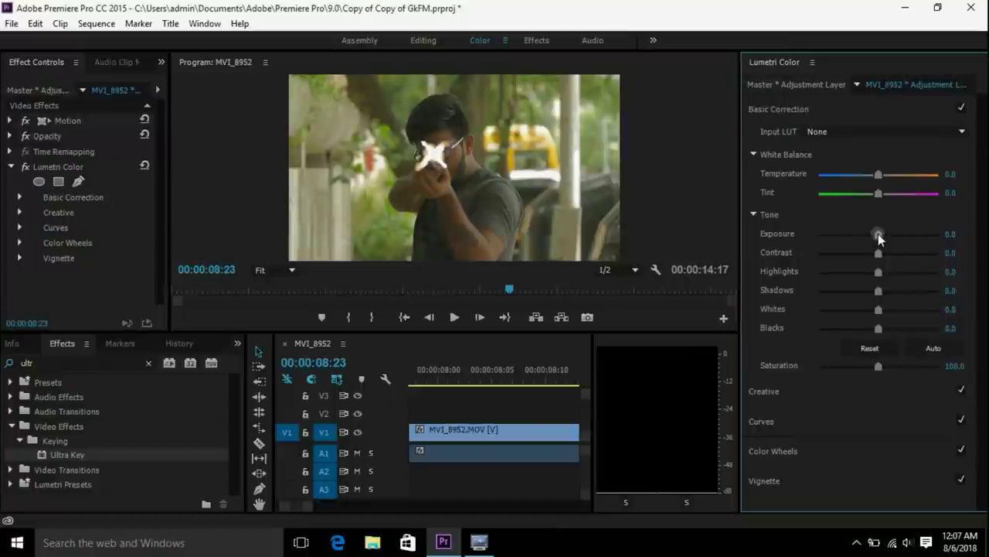
{"action": "left_click_drag", "start_coordinate": [338, 337], "coordinate": [338, 341]}
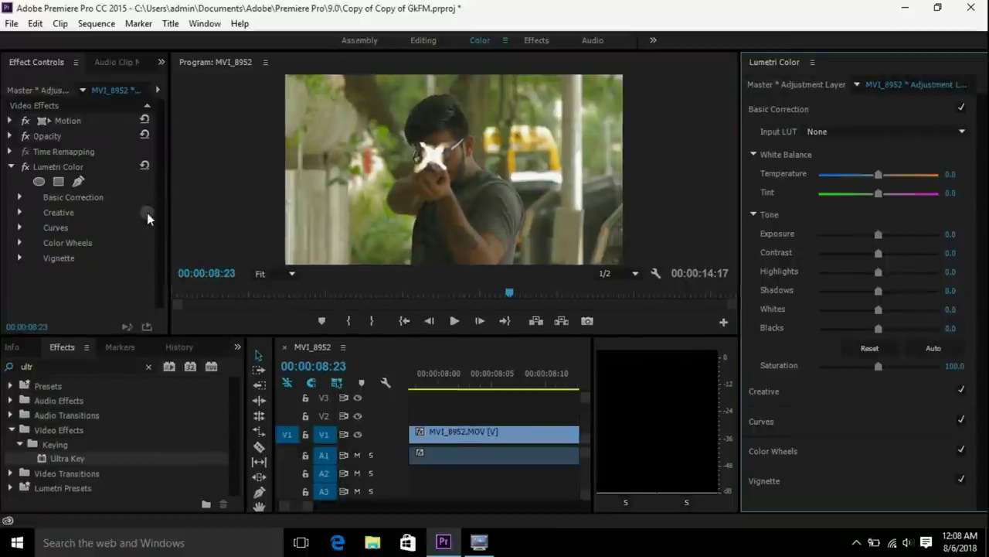
{"action": "left_click", "coordinate": [435, 321]}
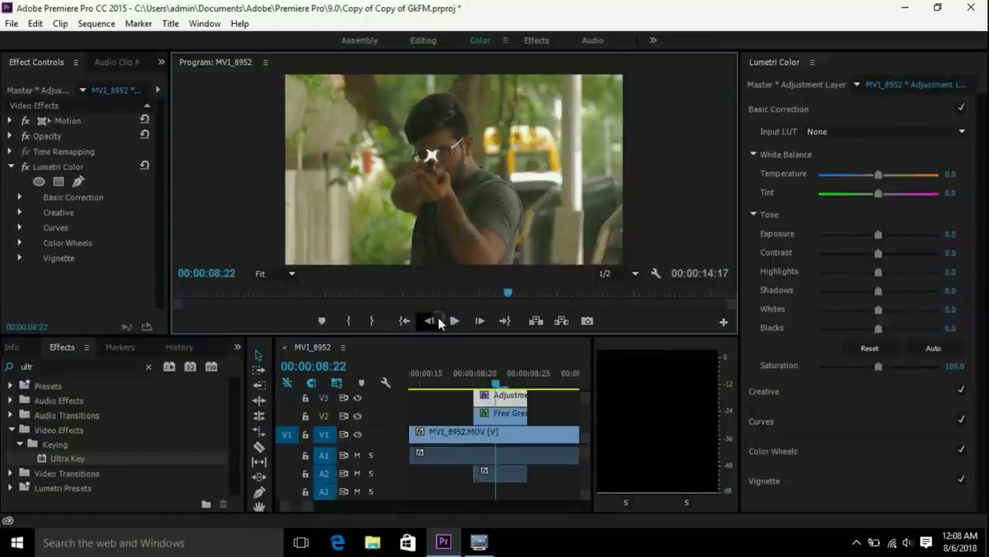
{"action": "left_click", "coordinate": [20, 198]}
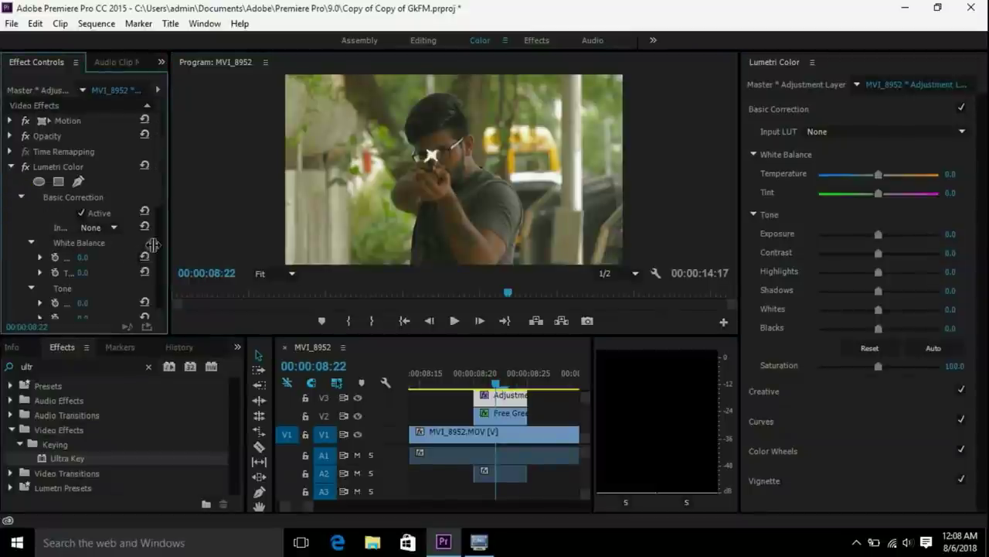
{"action": "mouse_move", "coordinate": [169, 224]}
{"action": "left_mouse_down"}
{"action": "mouse_move", "coordinate": [279, 268]}
{"action": "mouse_move", "coordinate": [298, 265]}
{"action": "left_mouse_up"}
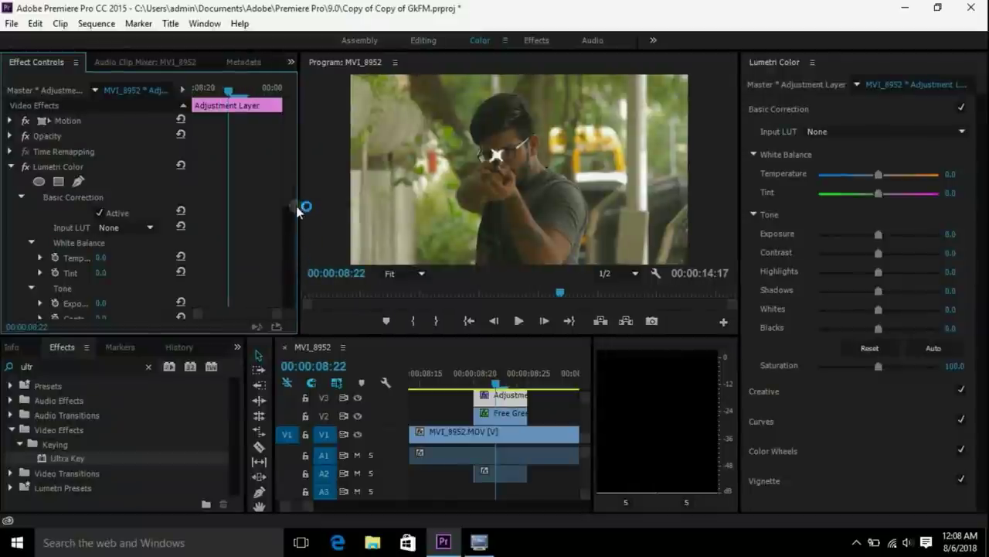
{"action": "left_click_drag", "start_coordinate": [283, 200], "coordinate": [284, 239]}
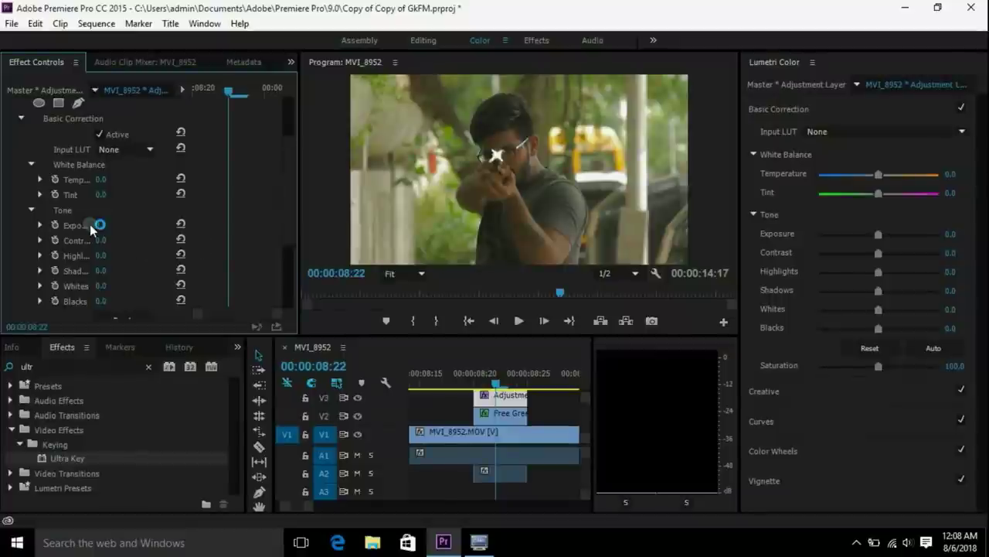
Step: Keyframe Exposure at 0.0 on 08:22, 2.5 on 08:23 and 0.0 on 08:24, then preview
{"action": "left_click", "coordinate": [55, 224]}
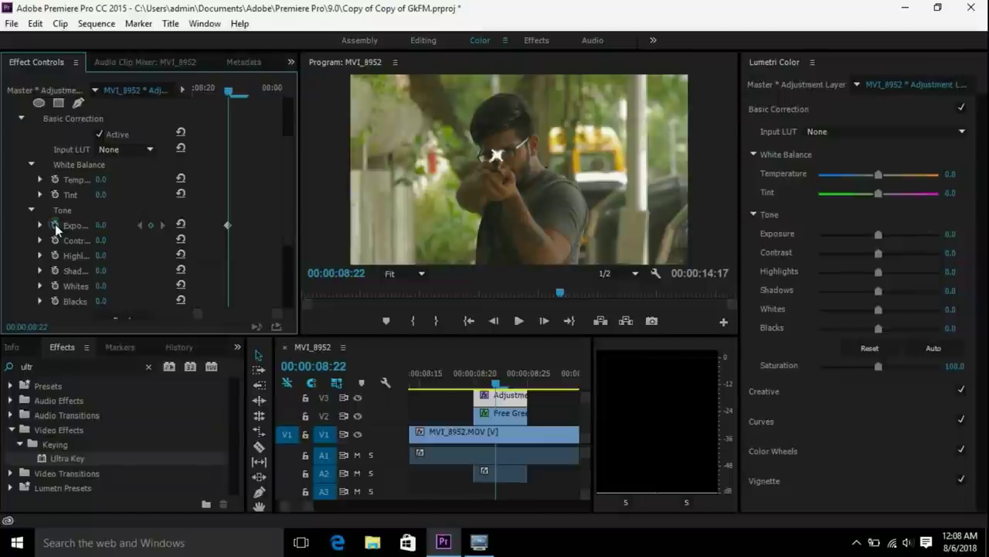
{"action": "left_click", "coordinate": [544, 320]}
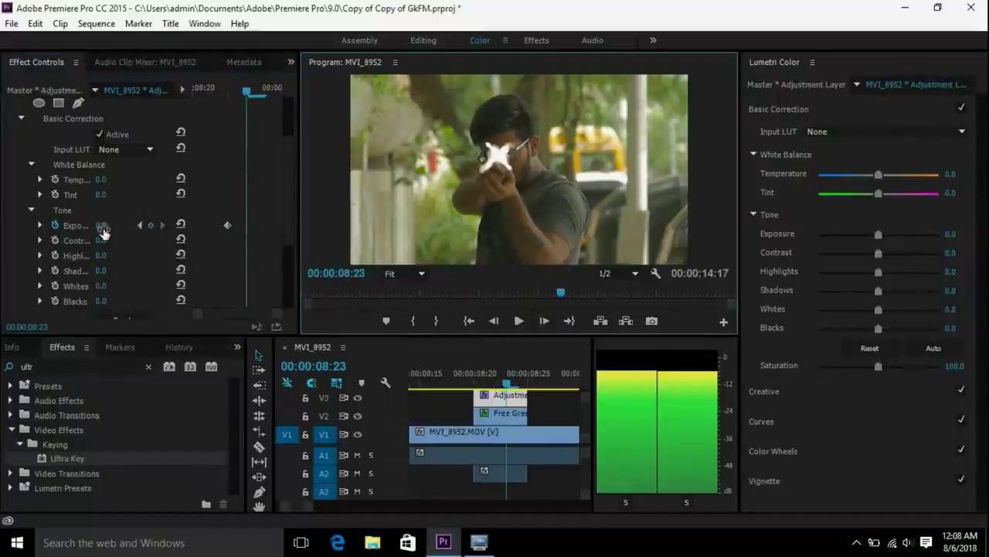
{"action": "left_click_drag", "start_coordinate": [103, 229], "coordinate": [123, 229]}
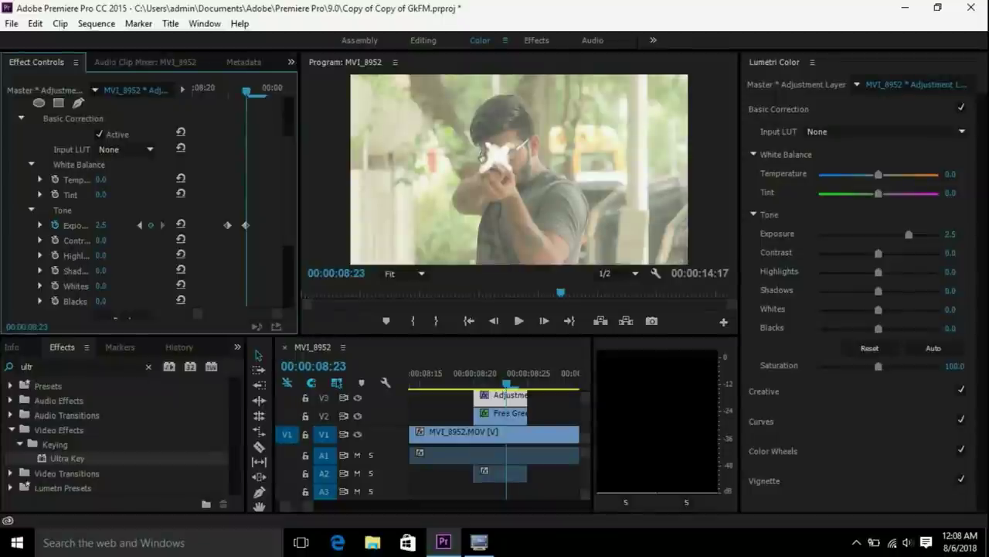
{"action": "left_click", "coordinate": [543, 323]}
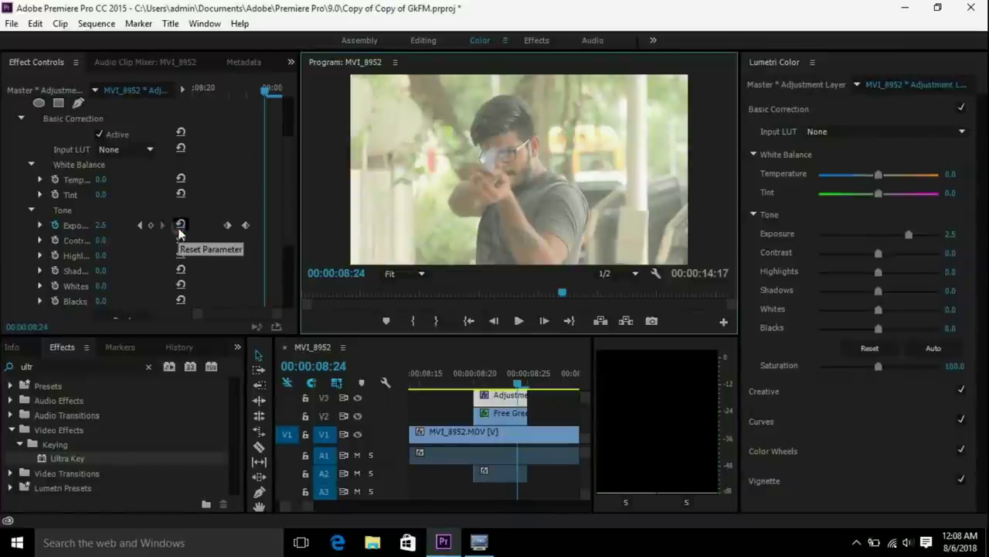
{"action": "left_click", "coordinate": [181, 224]}
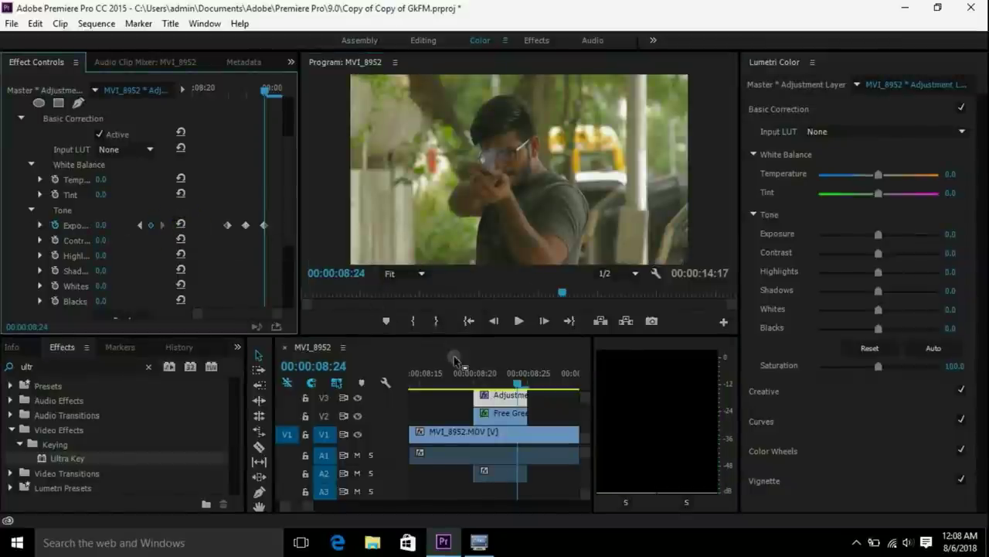
{"action": "left_click", "coordinate": [494, 320]}
{"action": "left_click", "coordinate": [494, 320]}
{"action": "left_click", "coordinate": [545, 322]}
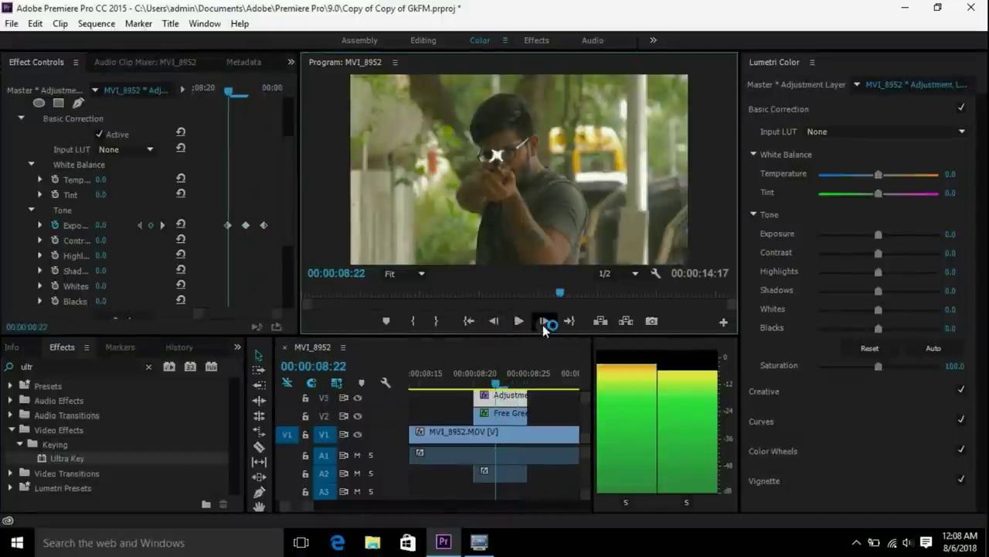
{"action": "left_click", "coordinate": [544, 321]}
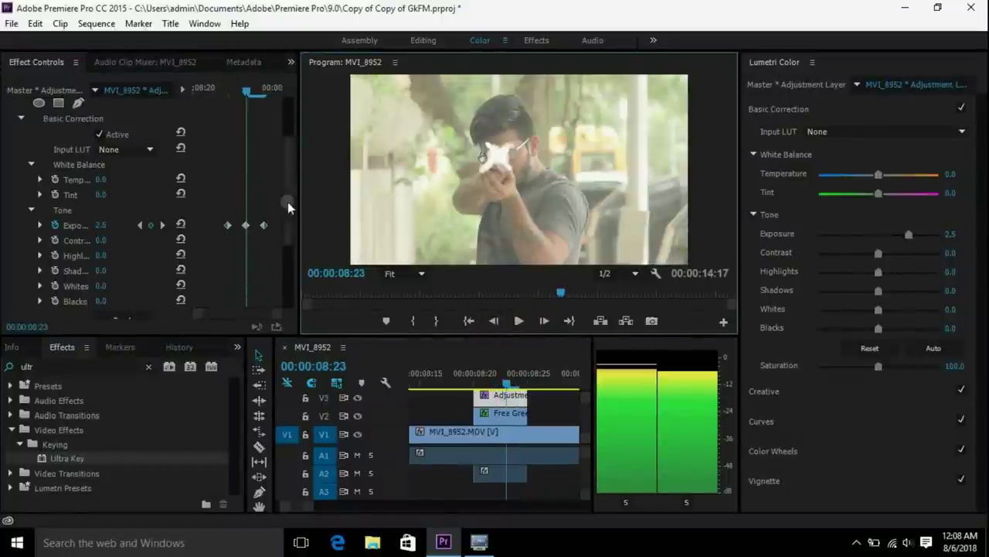
{"action": "left_click_drag", "start_coordinate": [293, 199], "coordinate": [291, 159]}
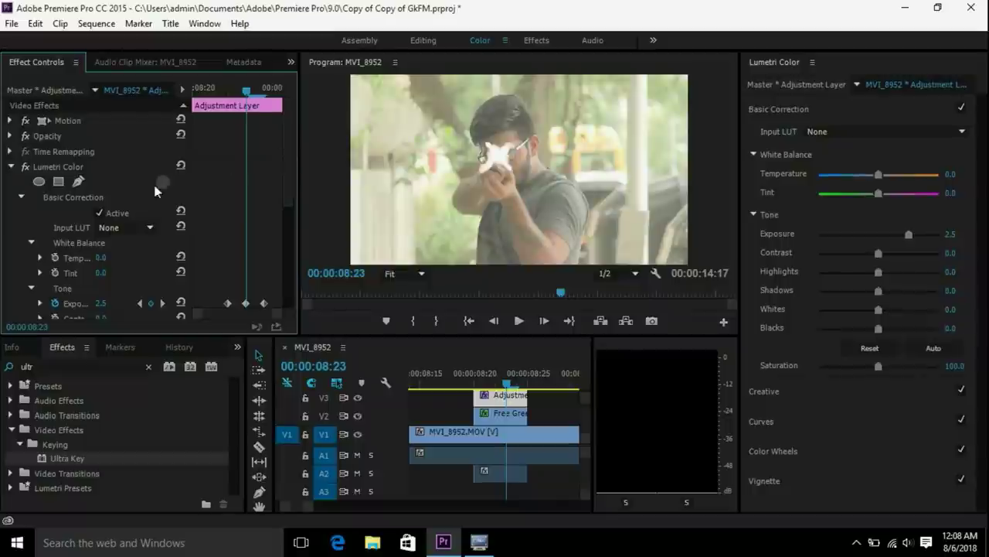
Step: Add an ellipse mask over the gun and face with a 394.0 feather, then deselect
{"action": "left_click", "coordinate": [37, 182]}
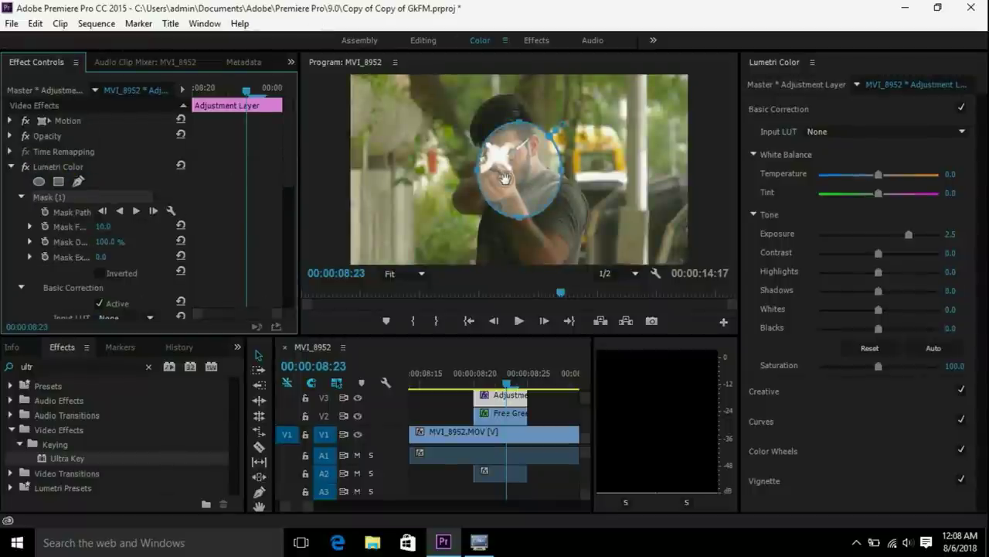
{"action": "left_click_drag", "start_coordinate": [494, 170], "coordinate": [487, 168]}
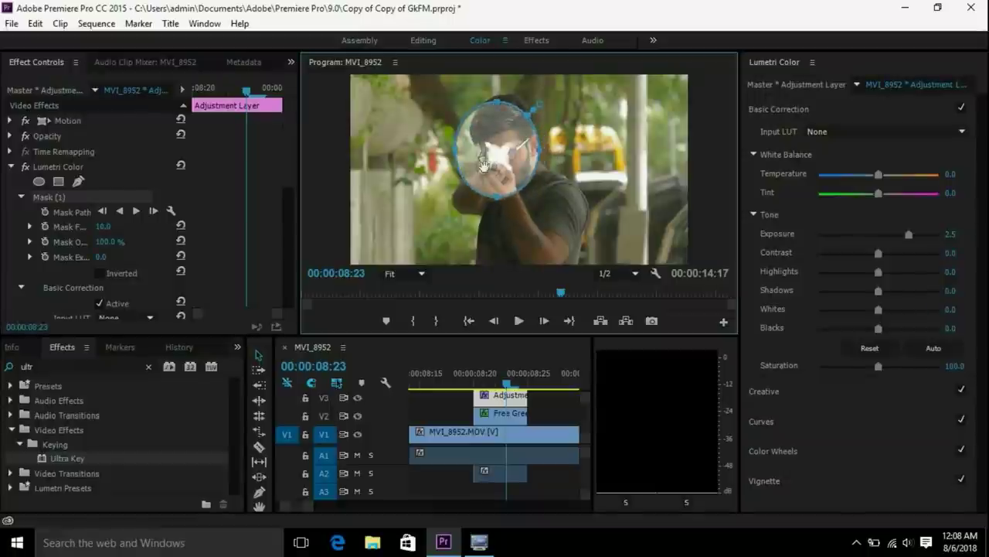
{"action": "left_click", "coordinate": [95, 227]}
{"action": "left_click_drag", "start_coordinate": [99, 228], "coordinate": [91, 227]}
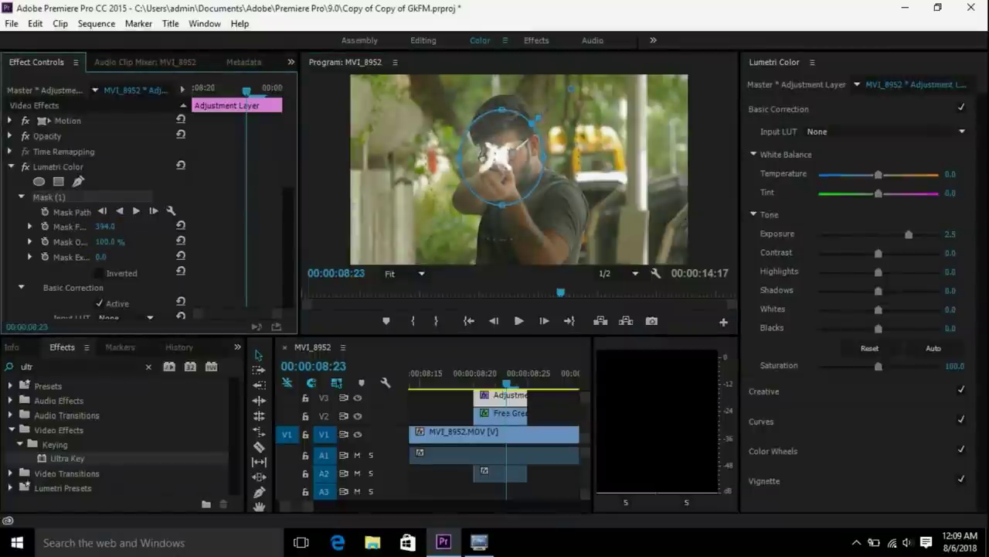
{"action": "left_click", "coordinate": [447, 398]}
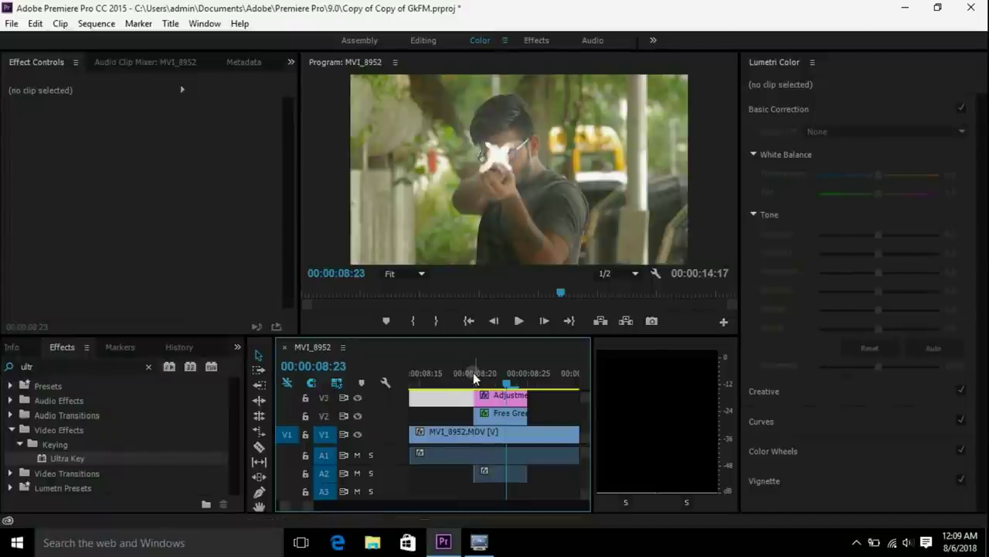
Step: Select the MVI_8952 clip, scrub the gunshot frames, then make the timeline taller and zoomed in
{"action": "left_click", "coordinate": [474, 377]}
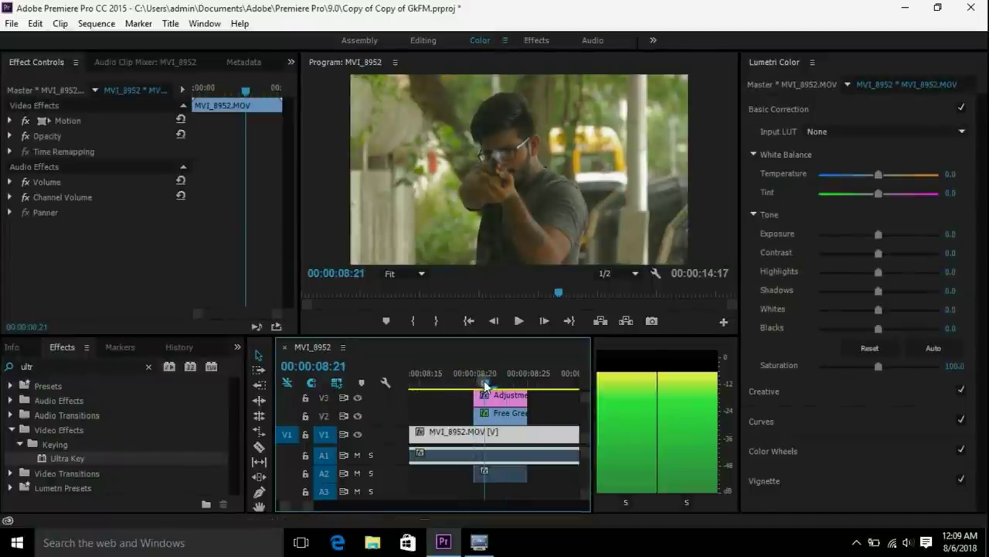
{"action": "left_click_drag", "start_coordinate": [488, 384], "coordinate": [518, 386]}
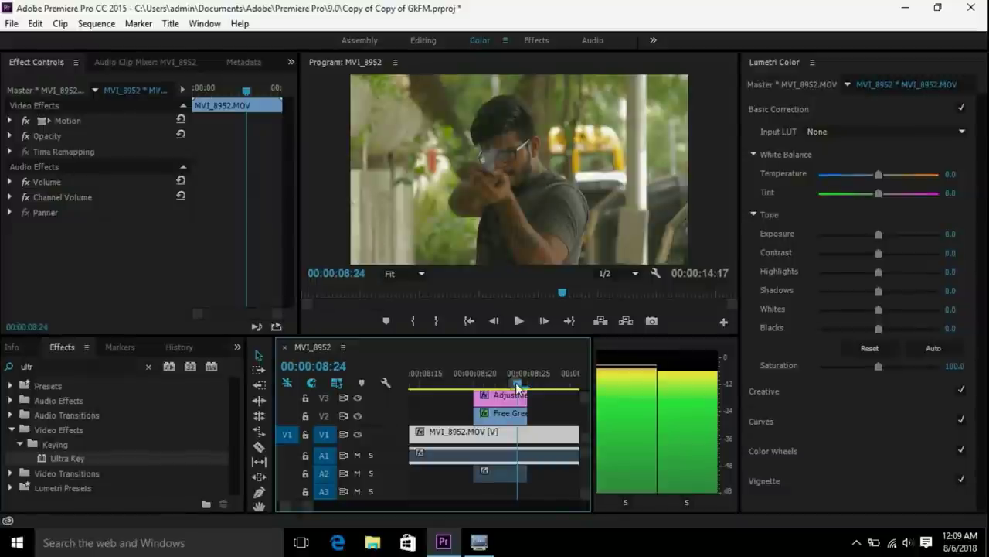
{"action": "left_click_drag", "start_coordinate": [480, 335], "coordinate": [481, 289]}
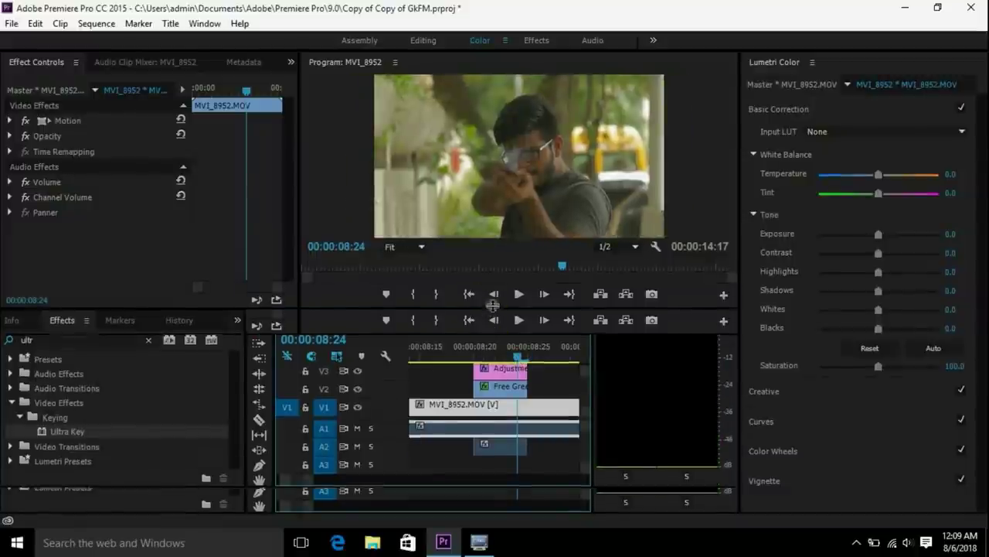
{"action": "left_click_drag", "start_coordinate": [402, 343], "coordinate": [343, 341]}
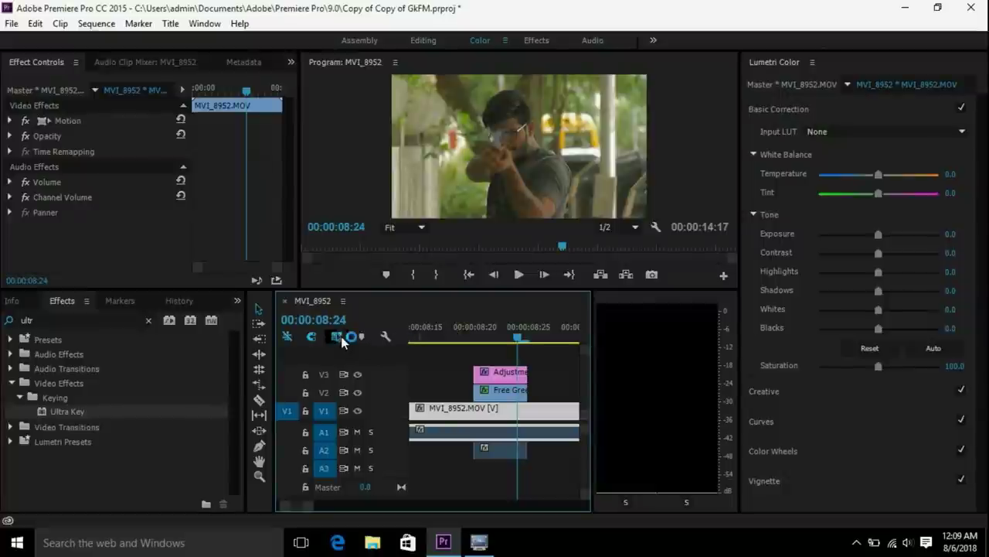
Step: Create another 1920×1080 adjustment layer and place it on a new V4 track above the clips
{"action": "left_click", "coordinate": [236, 302]}
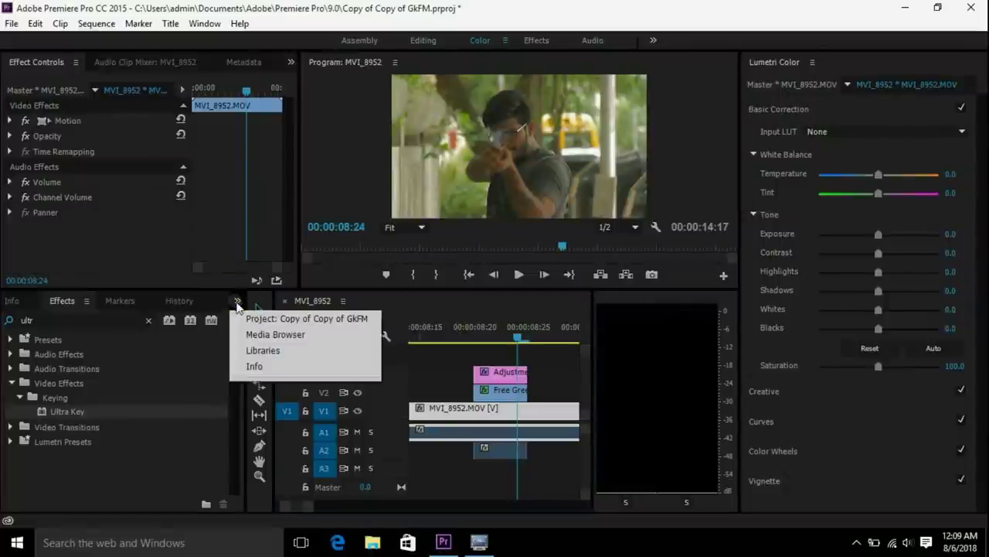
{"action": "left_click", "coordinate": [247, 320]}
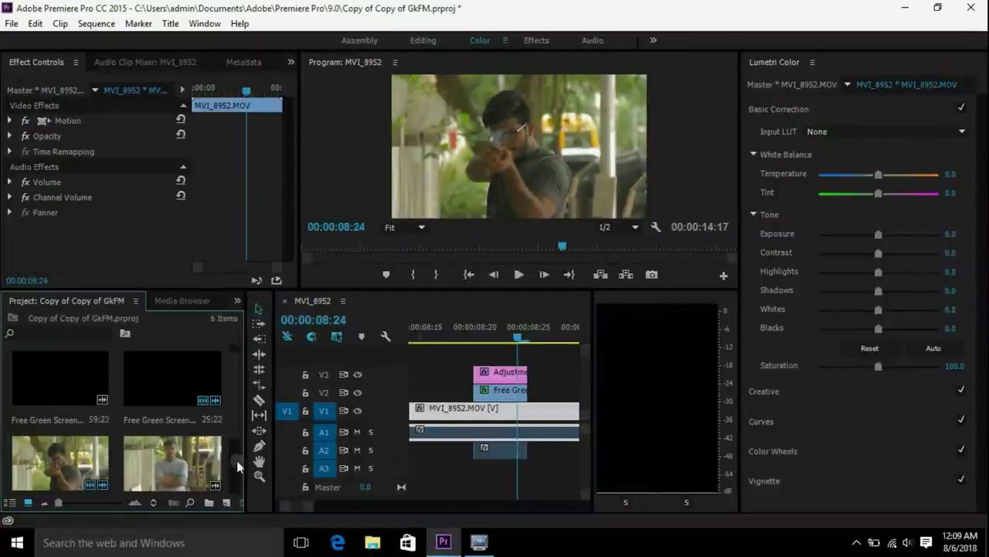
{"action": "left_click", "coordinate": [225, 504]}
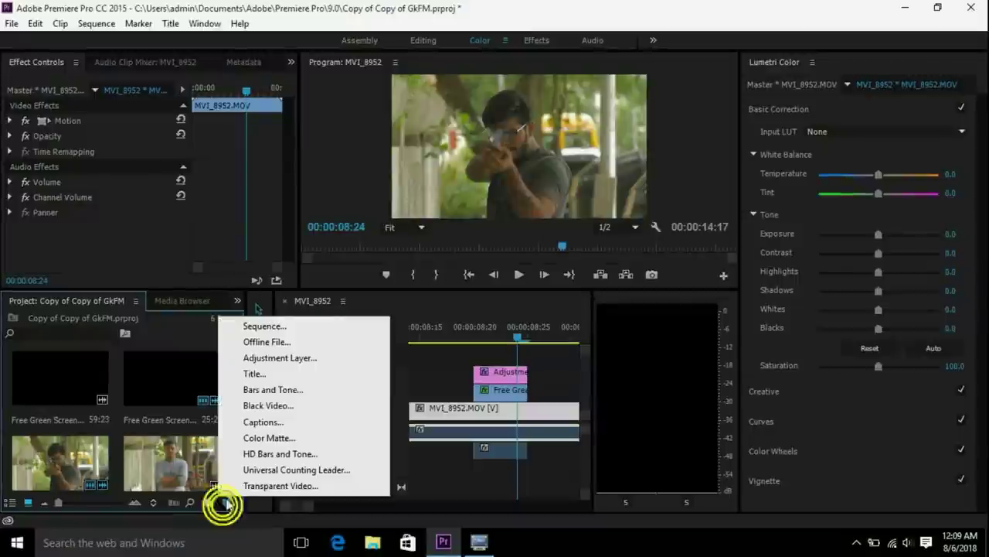
{"action": "left_click", "coordinate": [293, 364]}
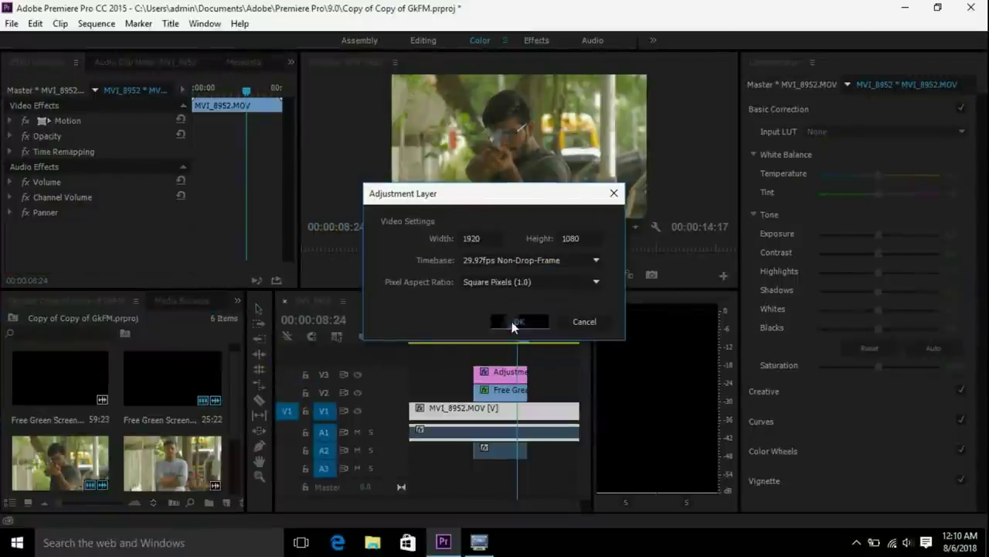
{"action": "left_click", "coordinate": [516, 321]}
{"action": "left_click_drag", "start_coordinate": [61, 442], "coordinate": [437, 354]}
{"action": "double_click", "coordinate": [503, 353]}
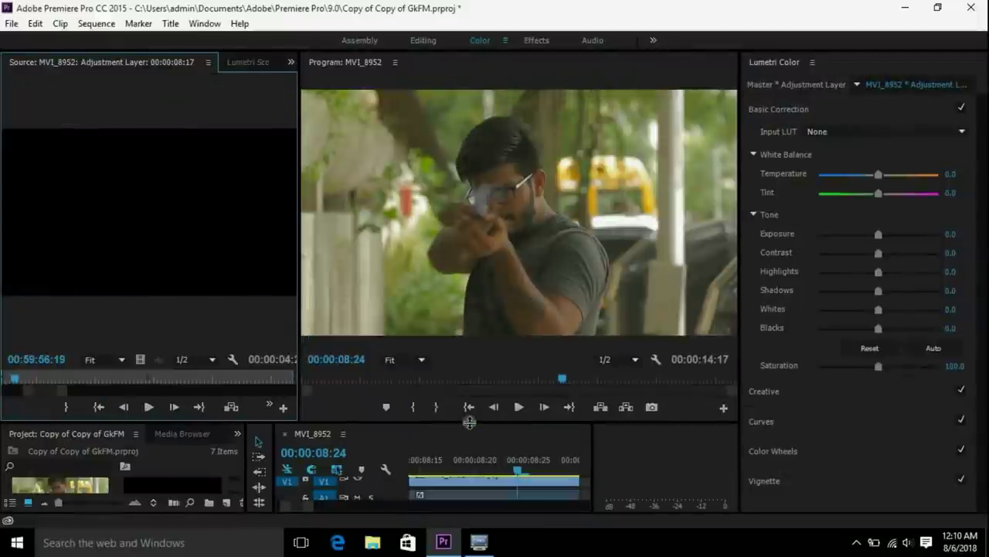
Step: Apply the Blue Cold creative look and lower its intensity to 42.2
{"action": "left_click", "coordinate": [837, 394]}
{"action": "left_click", "coordinate": [950, 226]}
{"action": "left_click", "coordinate": [774, 228]}
{"action": "left_click", "coordinate": [862, 247]}
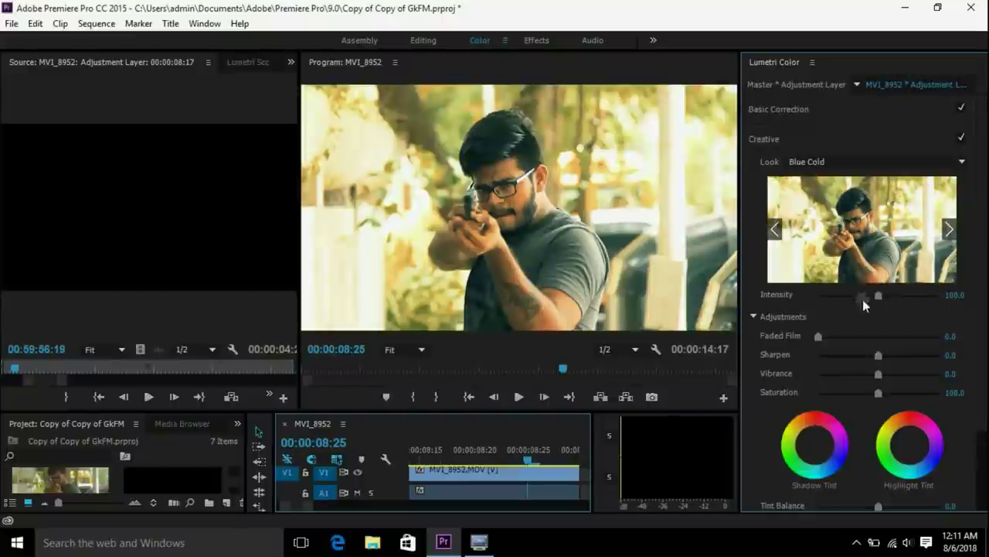
{"action": "left_click_drag", "start_coordinate": [879, 297], "coordinate": [842, 299]}
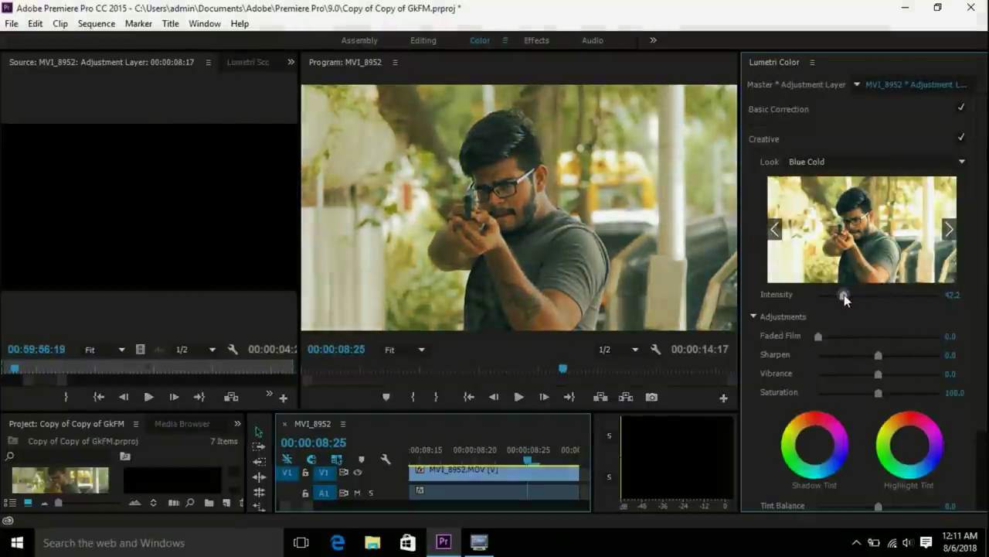
Step: Set Basic Correction Contrast 41.0, Shadows 19.3 and Blacks -22.9
{"action": "left_click", "coordinate": [842, 113]}
{"action": "left_click_drag", "start_coordinate": [912, 259], "coordinate": [905, 259]}
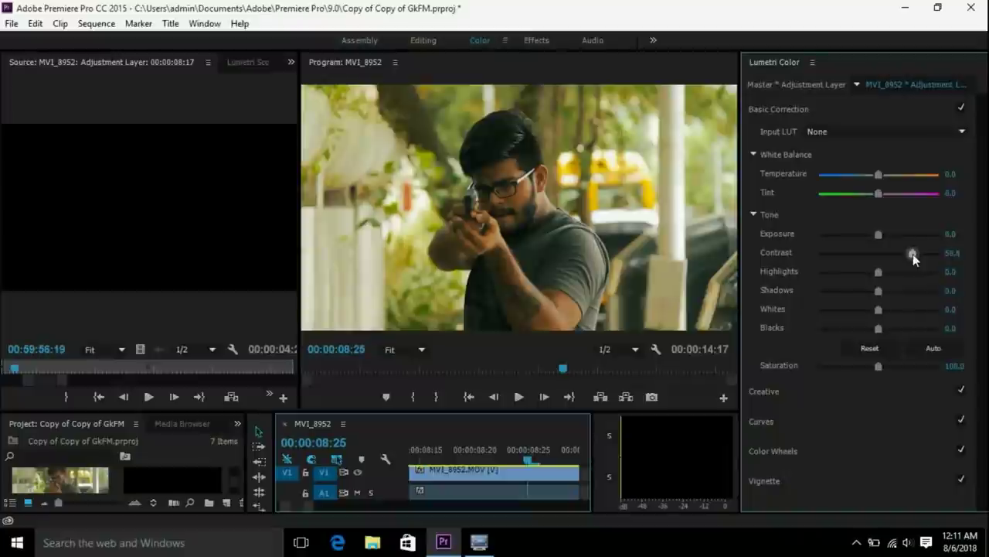
{"action": "left_click_drag", "start_coordinate": [879, 289], "coordinate": [893, 291]}
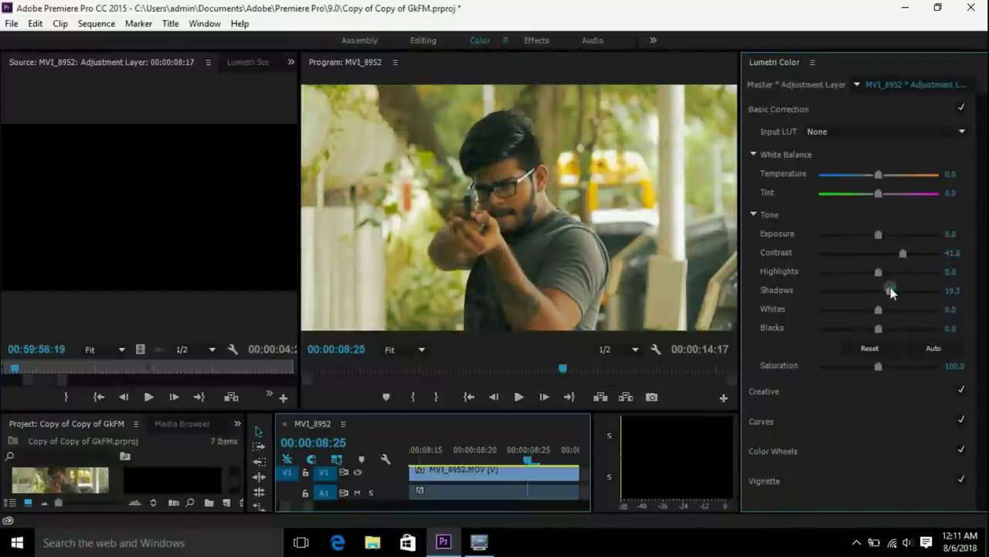
{"action": "left_click_drag", "start_coordinate": [878, 334], "coordinate": [863, 331]}
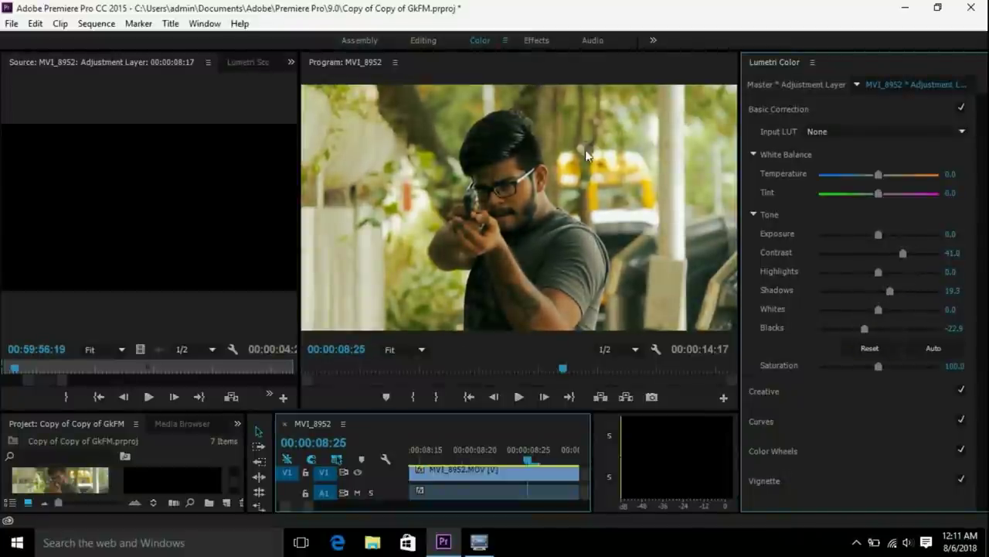
Step: Scrub back to 08:17 to review the grade, then return to the Editing workspace
{"action": "left_click", "coordinate": [563, 369]}
{"action": "left_click_drag", "start_coordinate": [563, 369], "coordinate": [555, 370]}
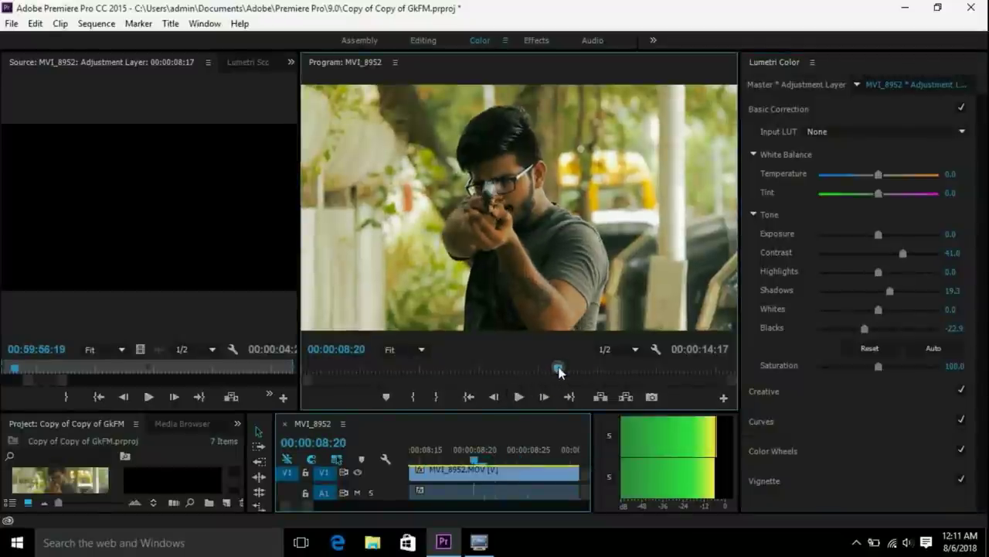
{"action": "left_click", "coordinate": [423, 40]}
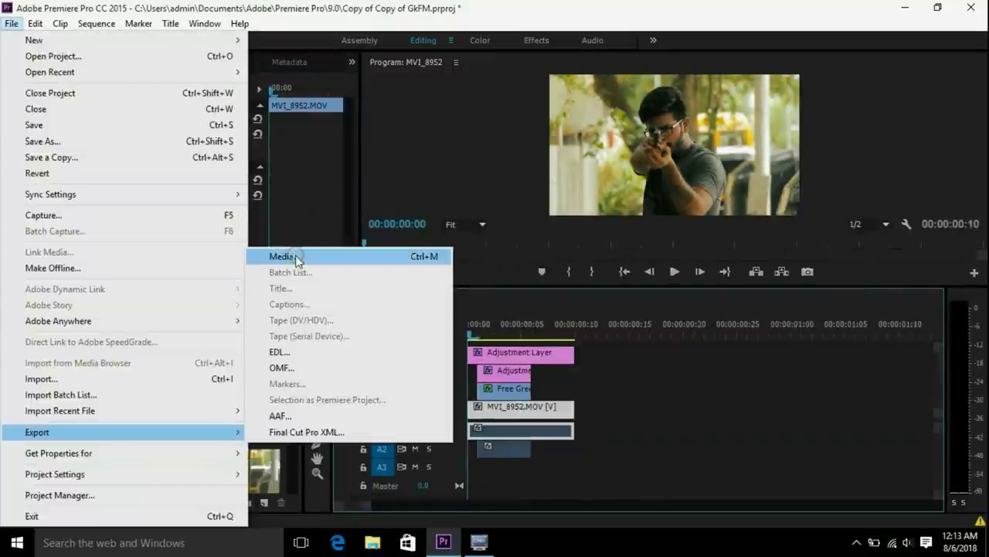
Step: Export the sequence as H.264 MVI_8952.mp4 using Match Source – High bitrate
{"action": "key", "text": "ctrl+m"}
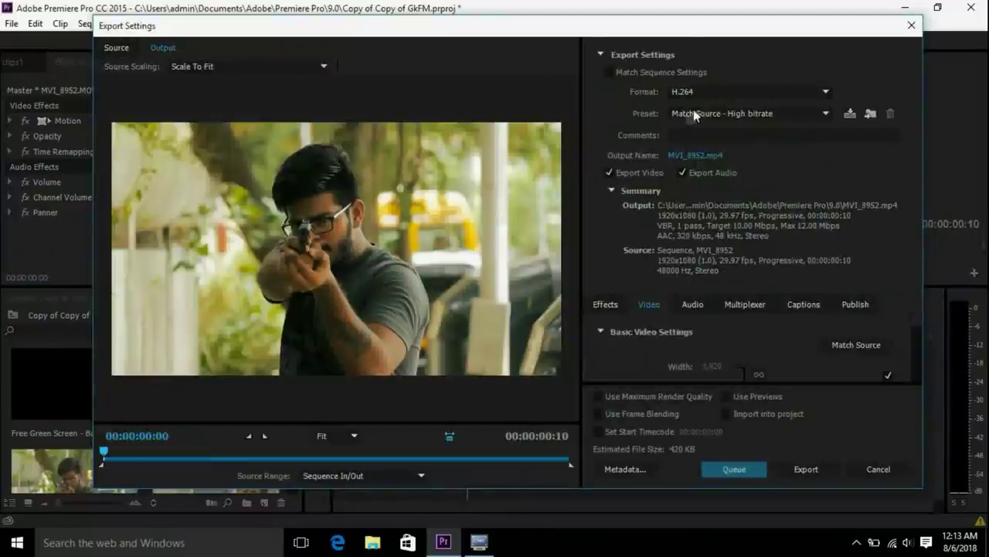
{"action": "left_click", "coordinate": [704, 157]}
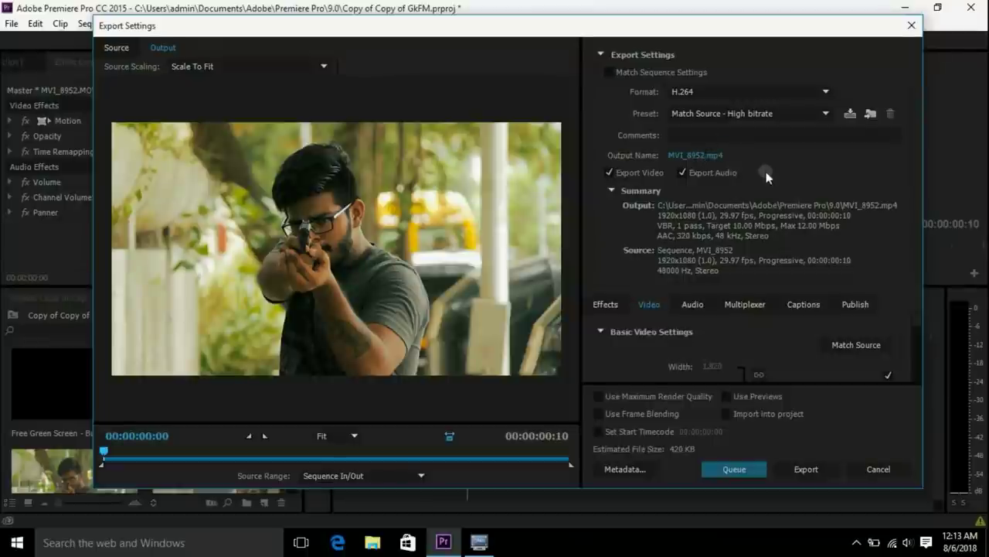
{"action": "left_click", "coordinate": [807, 468]}
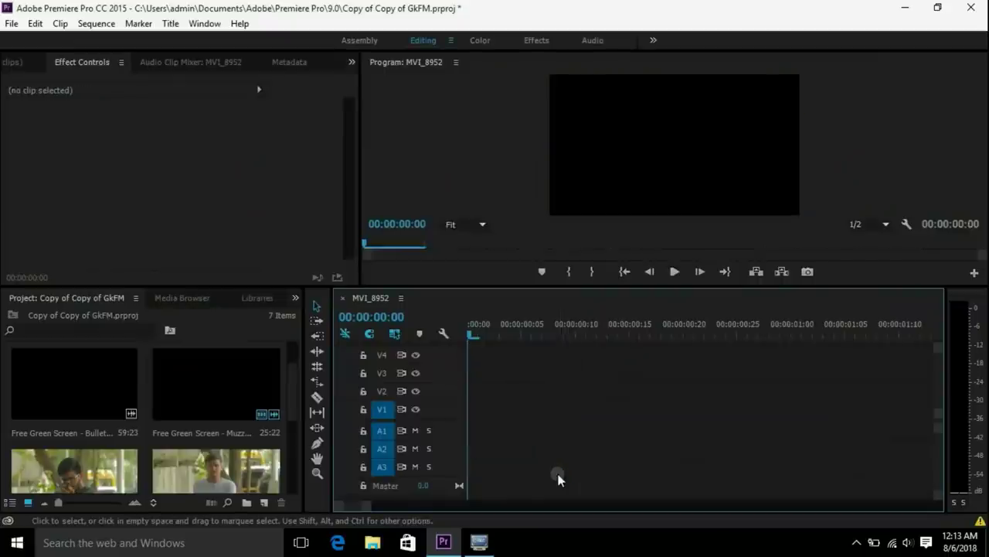
Step: Import MVI_8952.mp4, drag it into the empty timeline as a new sequence, and scrub to the gunshot
{"action": "double_click", "coordinate": [145, 445]}
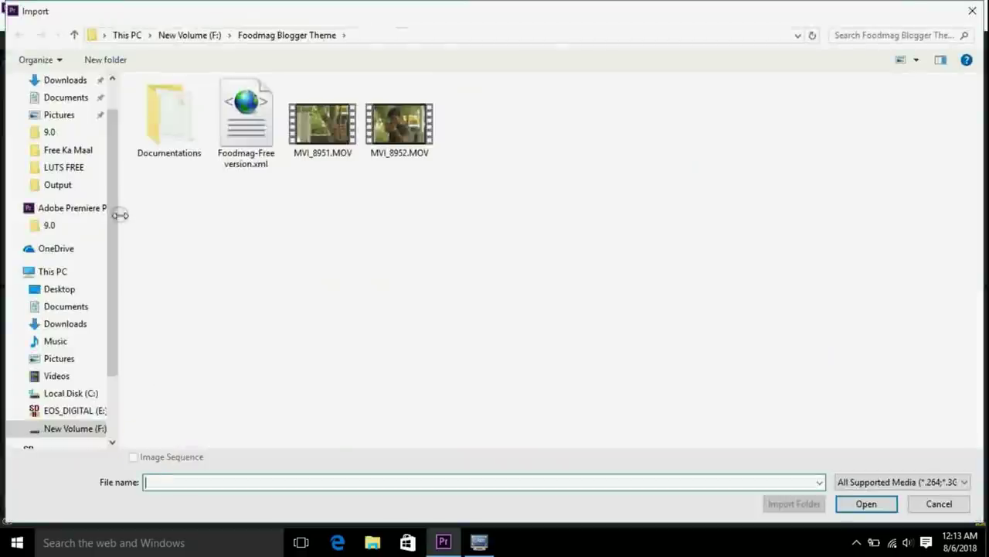
{"action": "left_click", "coordinate": [338, 304]}
{"action": "double_click", "coordinate": [338, 304]}
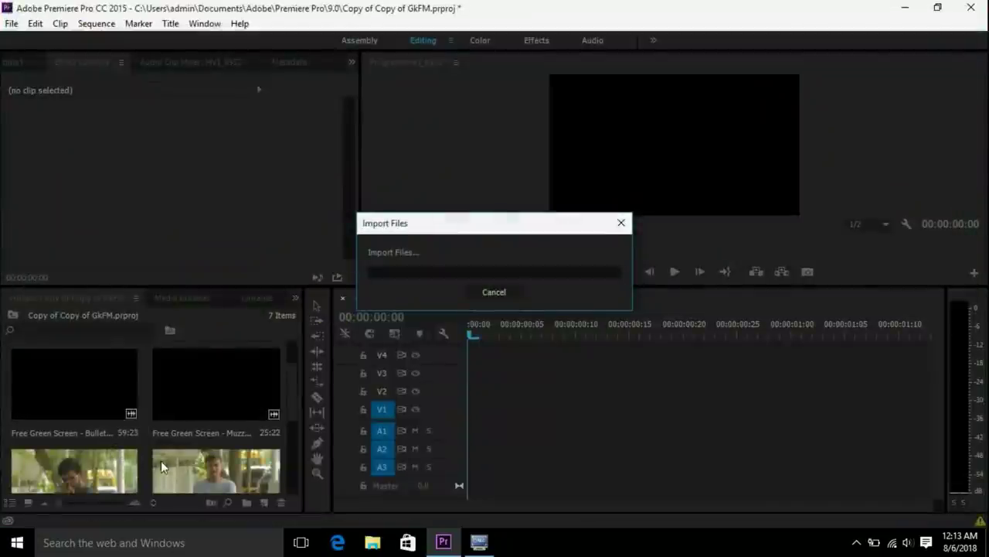
{"action": "left_click_drag", "start_coordinate": [197, 433], "coordinate": [459, 426]}
{"action": "mouse_move", "coordinate": [473, 332]}
{"action": "left_mouse_down"}
{"action": "mouse_move", "coordinate": [535, 335]}
{"action": "mouse_move", "coordinate": [490, 334]}
{"action": "mouse_move", "coordinate": [526, 334]}
{"action": "mouse_move", "coordinate": [506, 338]}
{"action": "left_mouse_up"}
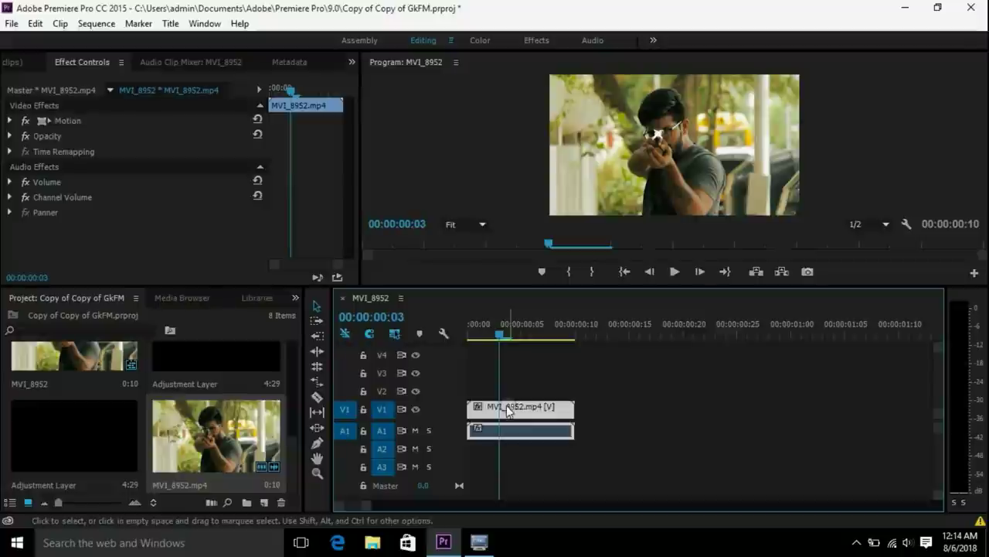
Step: Keyframe Scale 100, 107, 100 on three successive frames for recoil, then return to the shot's start
{"action": "left_click", "coordinate": [10, 122]}
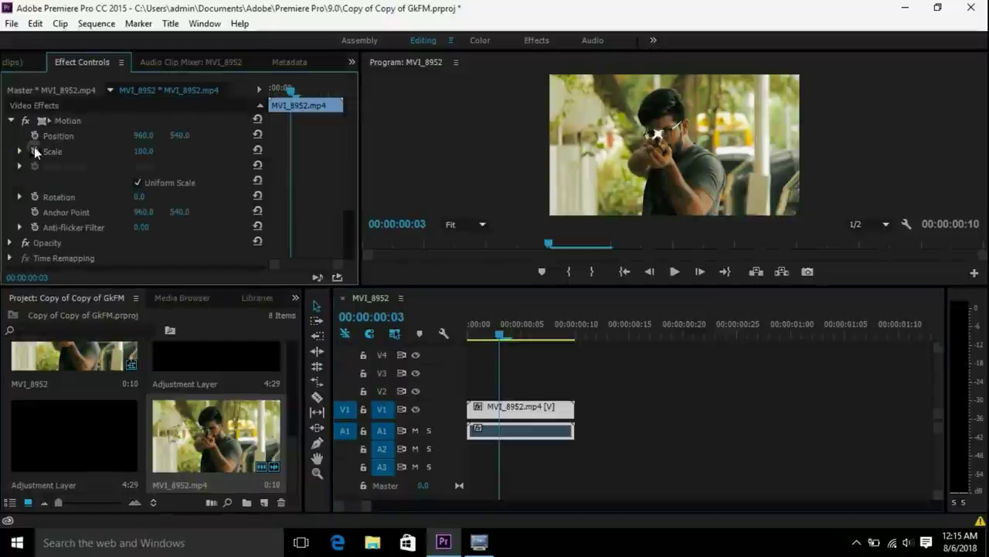
{"action": "left_click", "coordinate": [34, 150]}
{"action": "left_click", "coordinate": [700, 272]}
{"action": "left_click", "coordinate": [142, 150]}
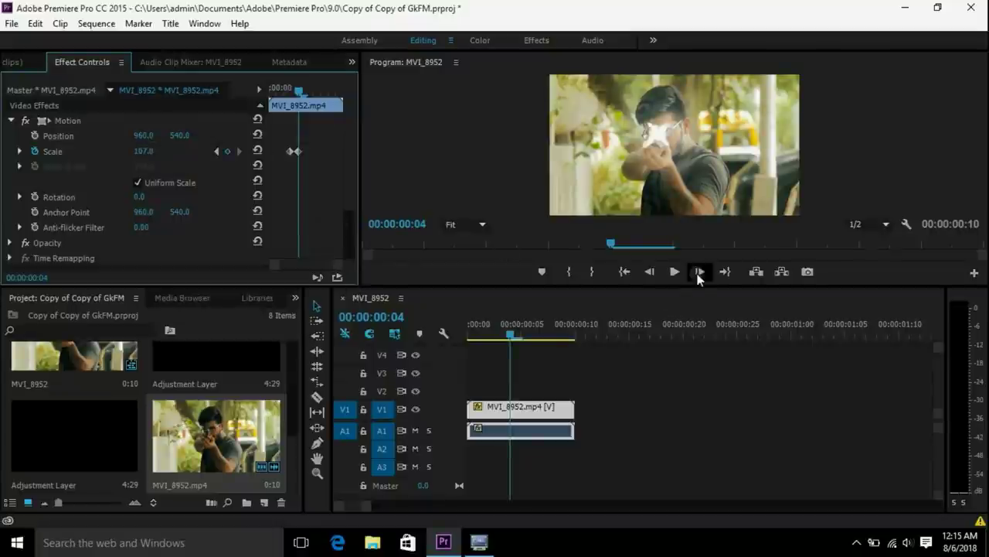
{"action": "left_click", "coordinate": [699, 272]}
{"action": "left_click", "coordinate": [258, 152]}
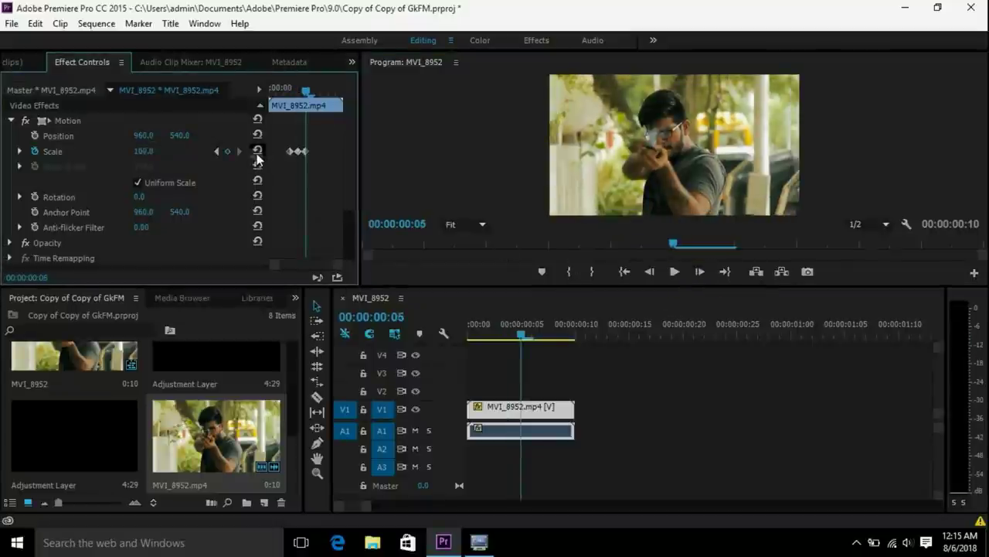
{"action": "mouse_move", "coordinate": [499, 333]}
{"action": "left_mouse_down"}
{"action": "mouse_move", "coordinate": [479, 334]}
{"action": "mouse_move", "coordinate": [519, 339]}
{"action": "left_mouse_up"}
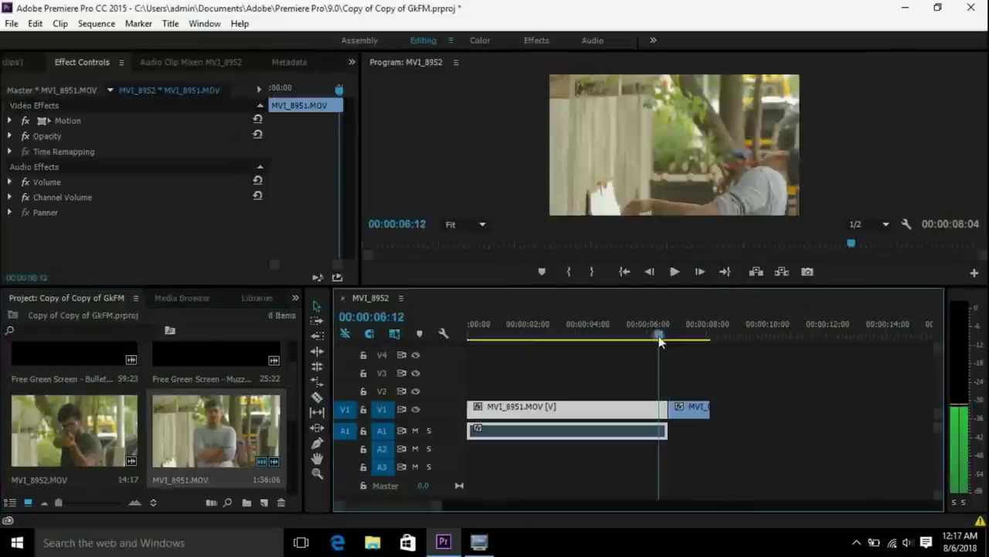
Step: Scrub the playhead on MVI_8951.MOV to about 00:00:05:17, just before the bullet hit
{"action": "left_click_drag", "start_coordinate": [658, 335], "coordinate": [633, 346]}
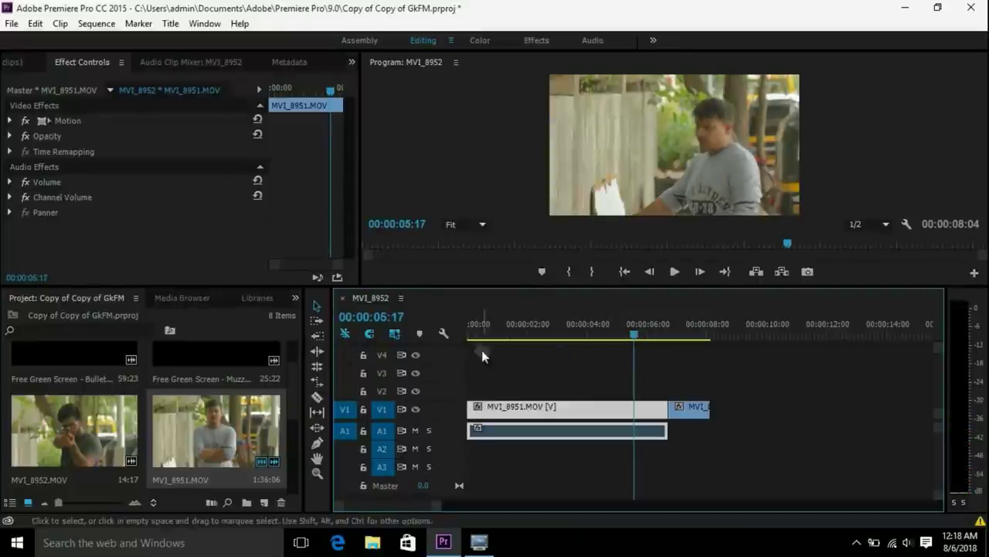
Step: Place the Bullet Hit Body Blood Effect green-screen clip on V2 above the shot
{"action": "scroll", "coordinate": [61, 380], "scroll_direction": "up", "scroll_amount": 1}
{"action": "left_click", "coordinate": [47, 399]}
{"action": "left_click_drag", "start_coordinate": [60, 380], "coordinate": [553, 389]}
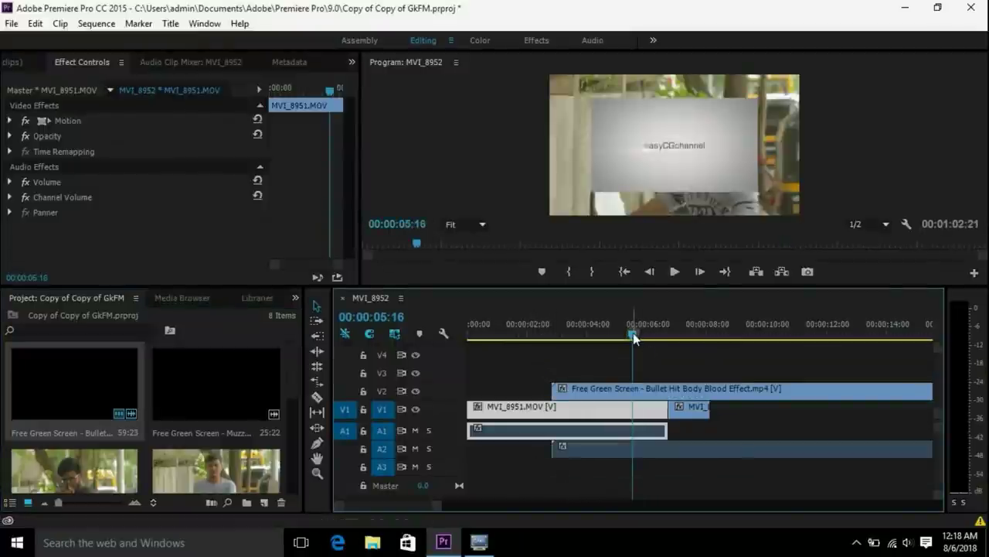
Step: Split the blood clip with Ctrl+K at both ends of the splatter
{"action": "mouse_move", "coordinate": [669, 332]}
{"action": "left_mouse_down"}
{"action": "mouse_move", "coordinate": [761, 338]}
{"action": "mouse_move", "coordinate": [754, 333]}
{"action": "left_mouse_up"}
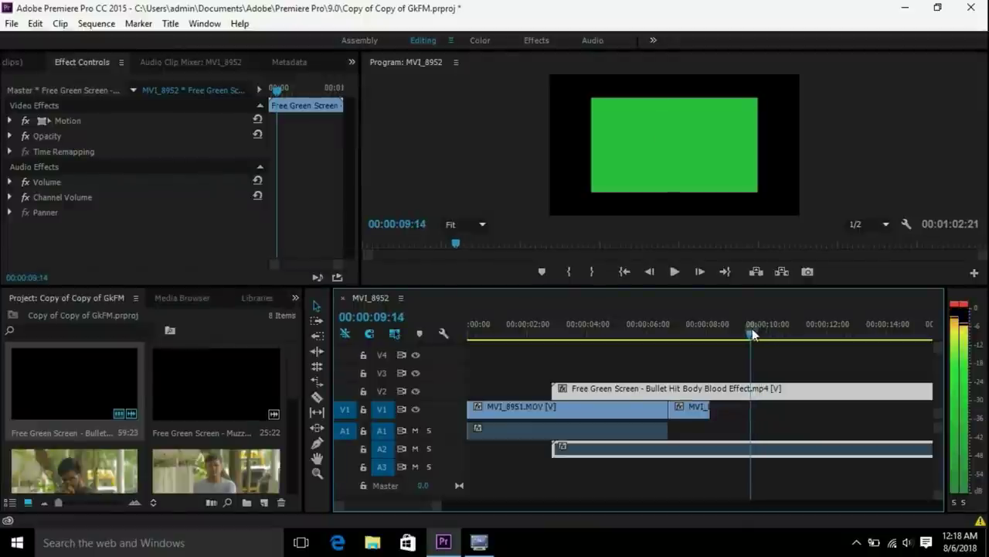
{"action": "key", "text": "ctrl+k"}
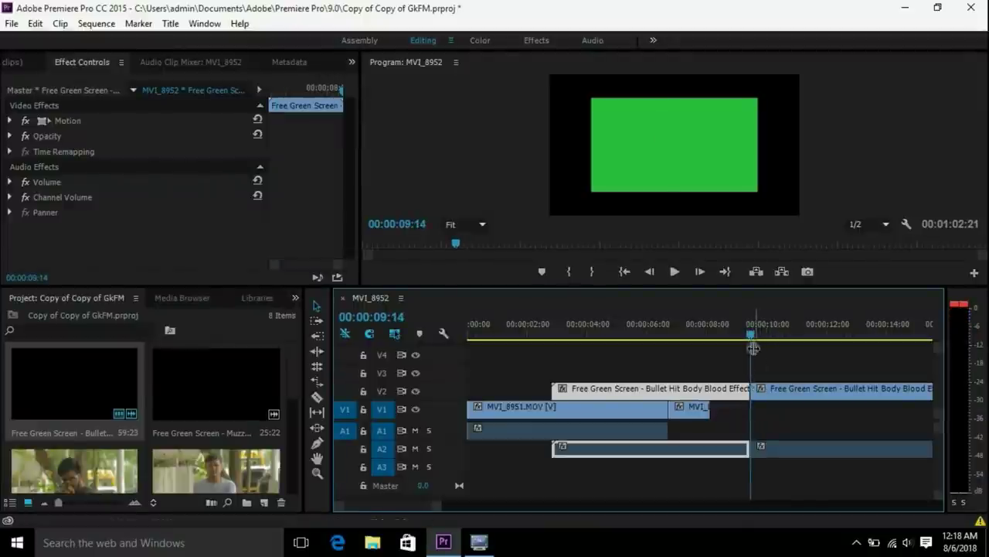
{"action": "left_click", "coordinate": [758, 337]}
{"action": "left_click_drag", "start_coordinate": [760, 341], "coordinate": [779, 337]}
{"action": "key", "text": "ctrl+k"}
Step: Delete the unused lead-in and tail, and slide the remaining burst to about 00:00:05:15
{"action": "left_click", "coordinate": [789, 389]}
{"action": "key", "text": "Delete"}
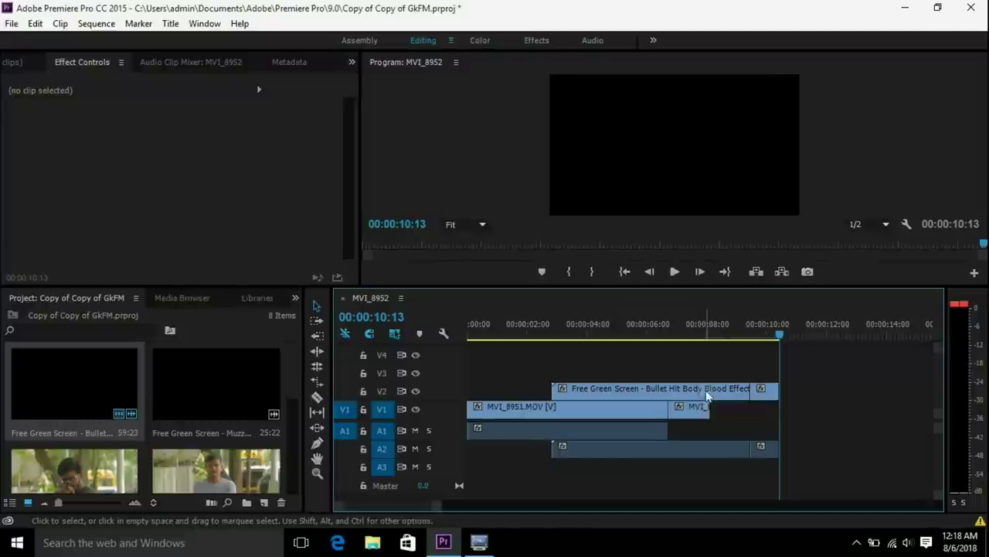
{"action": "left_click", "coordinate": [708, 390]}
{"action": "key", "text": "Delete"}
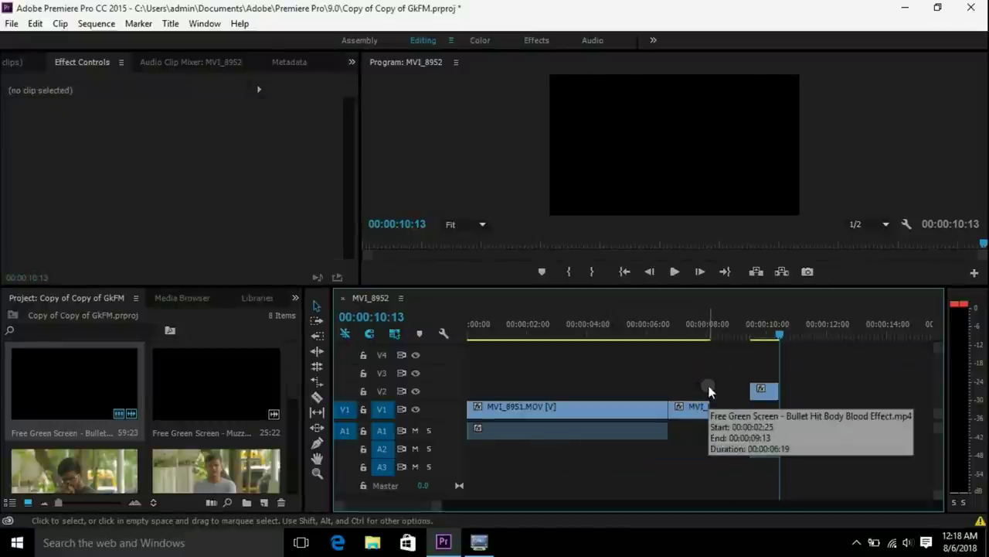
{"action": "left_click_drag", "start_coordinate": [761, 390], "coordinate": [631, 399]}
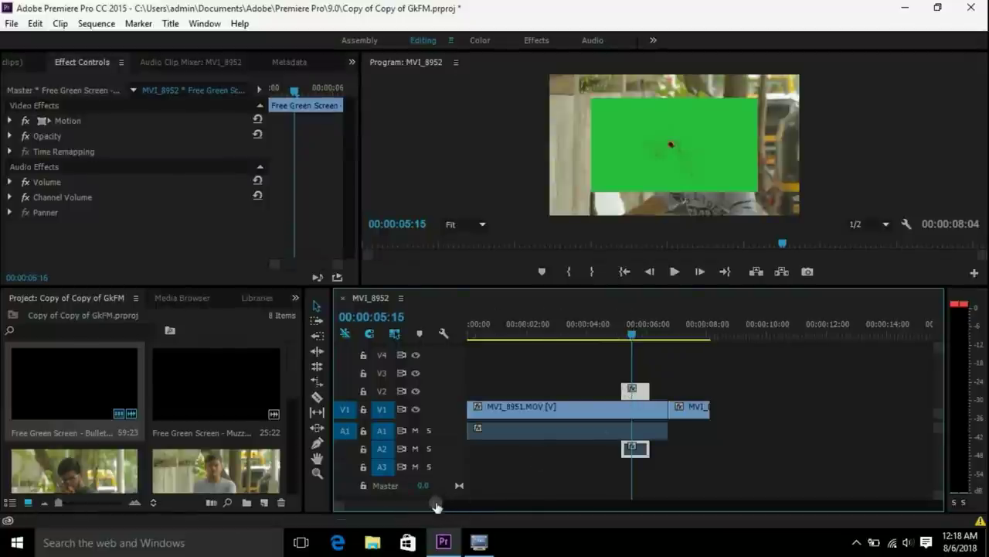
{"action": "left_click_drag", "start_coordinate": [438, 504], "coordinate": [393, 503]}
Step: Apply the Ultra Key effect to the V2 blood clip
{"action": "left_click", "coordinate": [650, 271]}
{"action": "key", "text": "ctrl+z"}
{"action": "left_click", "coordinate": [297, 297]}
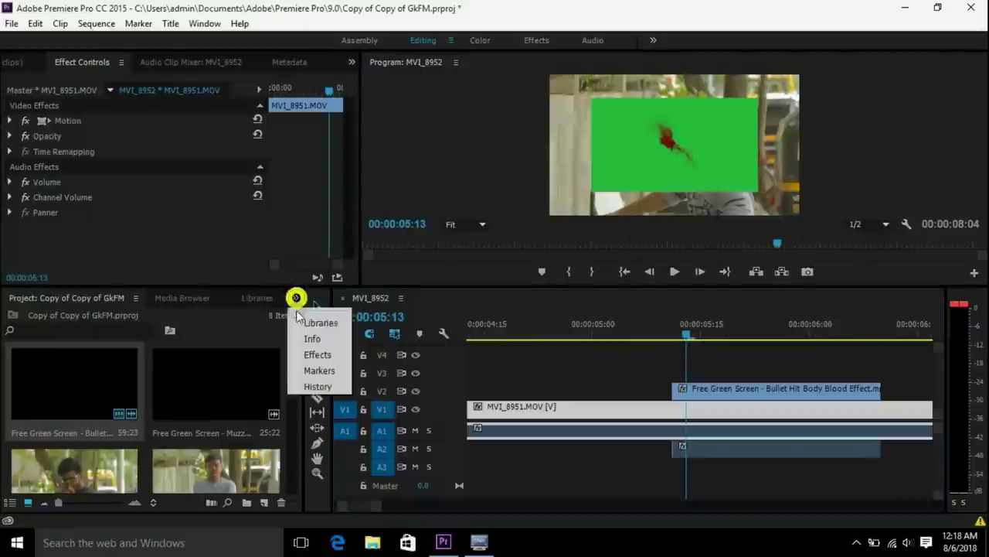
{"action": "left_click", "coordinate": [316, 354]}
{"action": "type", "text": "ultr"}
{"action": "left_click_drag", "start_coordinate": [99, 407], "coordinate": [104, 396]}
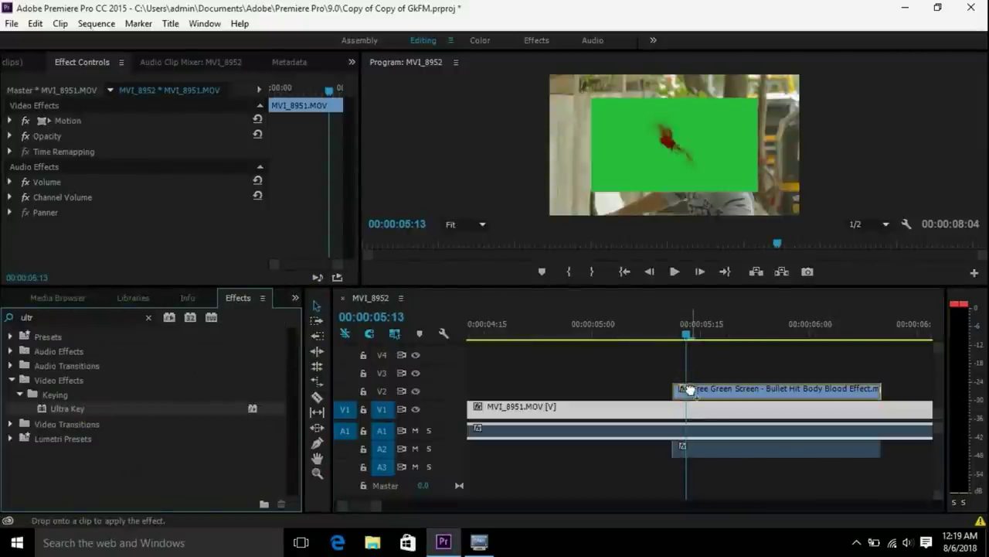
{"action": "left_click_drag", "start_coordinate": [330, 299], "coordinate": [691, 389]}
Step: Sample the green backdrop as Ultra Key's Key Color with the eyedropper
{"action": "left_click", "coordinate": [159, 227]}
{"action": "left_click", "coordinate": [669, 163]}
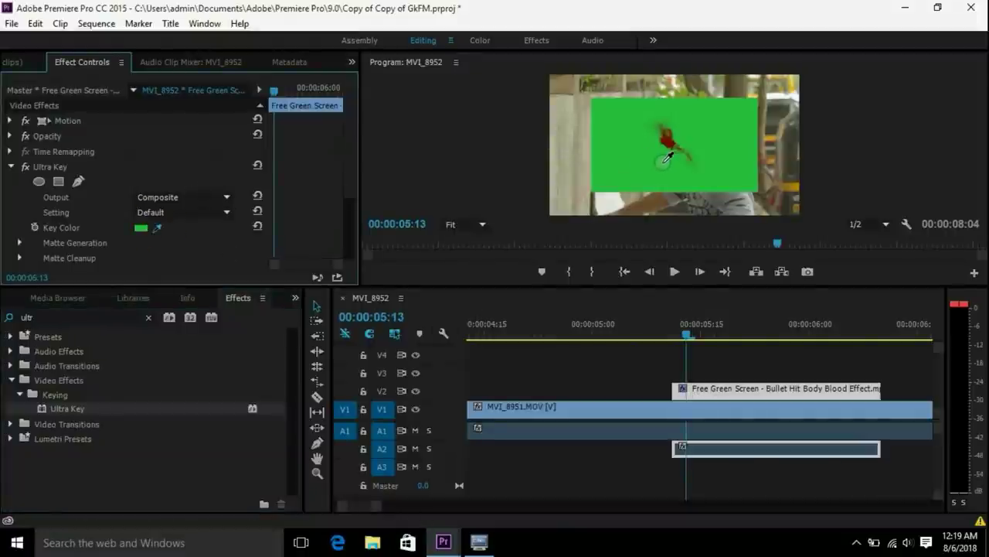
{"action": "left_click", "coordinate": [665, 161]}
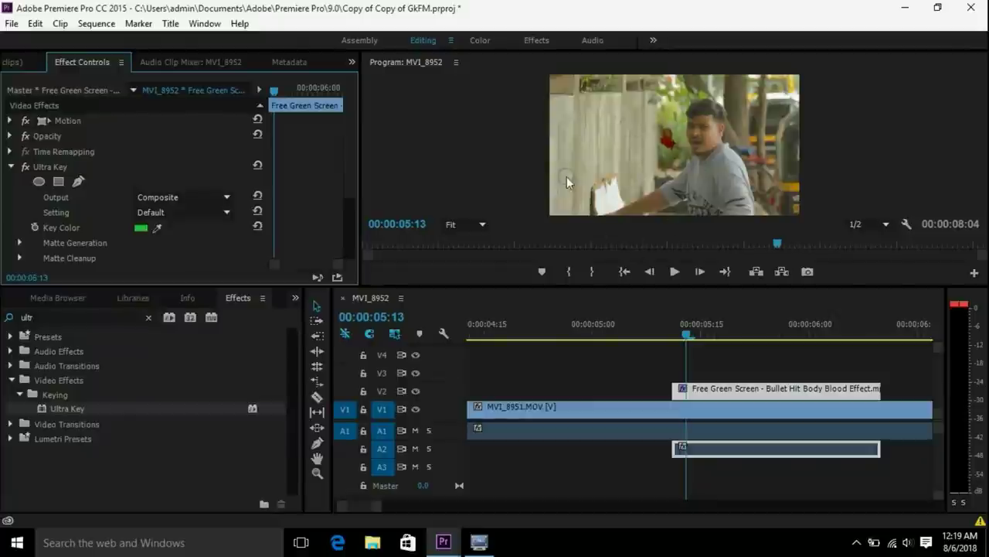
{"action": "left_click", "coordinate": [479, 41]}
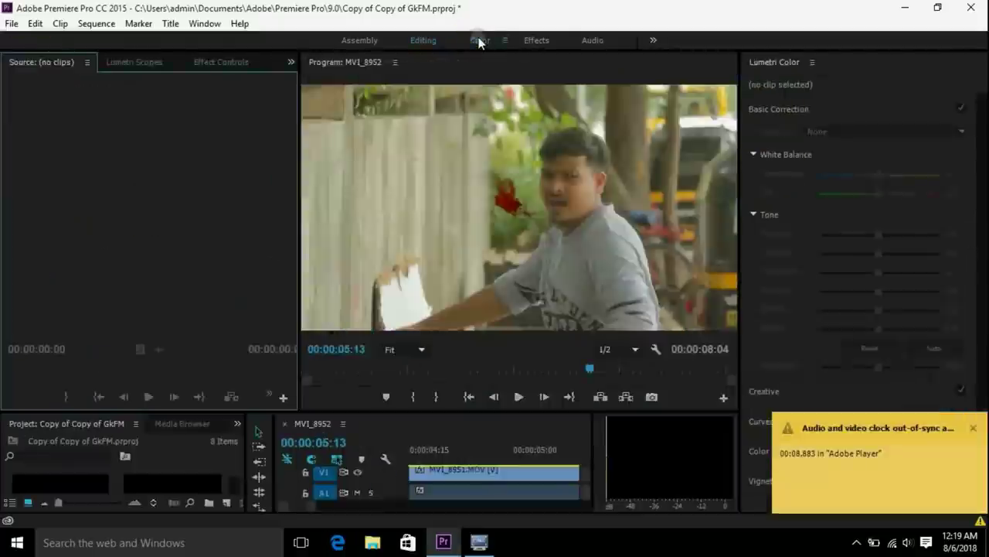
Step: At 100% monitor zoom, pull the blood clip's green Lumetri curve below the diagonal
{"action": "left_click", "coordinate": [400, 350]}
{"action": "left_click", "coordinate": [411, 450]}
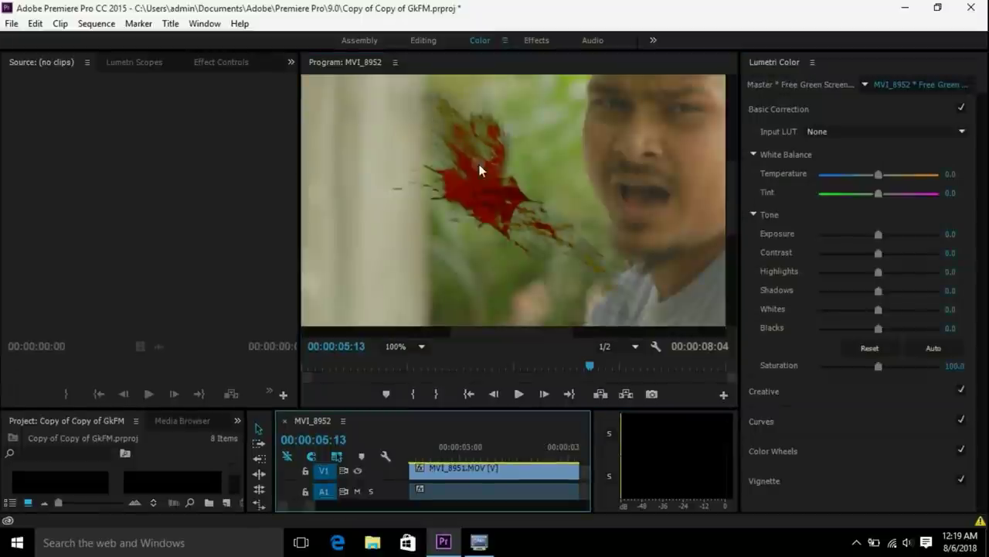
{"action": "left_click", "coordinate": [784, 422]}
{"action": "left_click", "coordinate": [881, 224]}
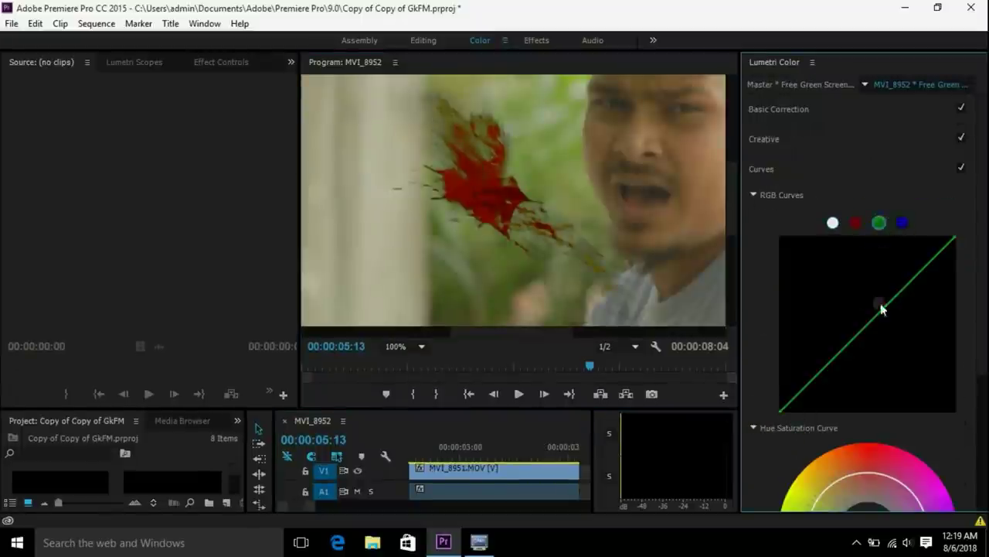
{"action": "left_click_drag", "start_coordinate": [868, 328], "coordinate": [874, 331]}
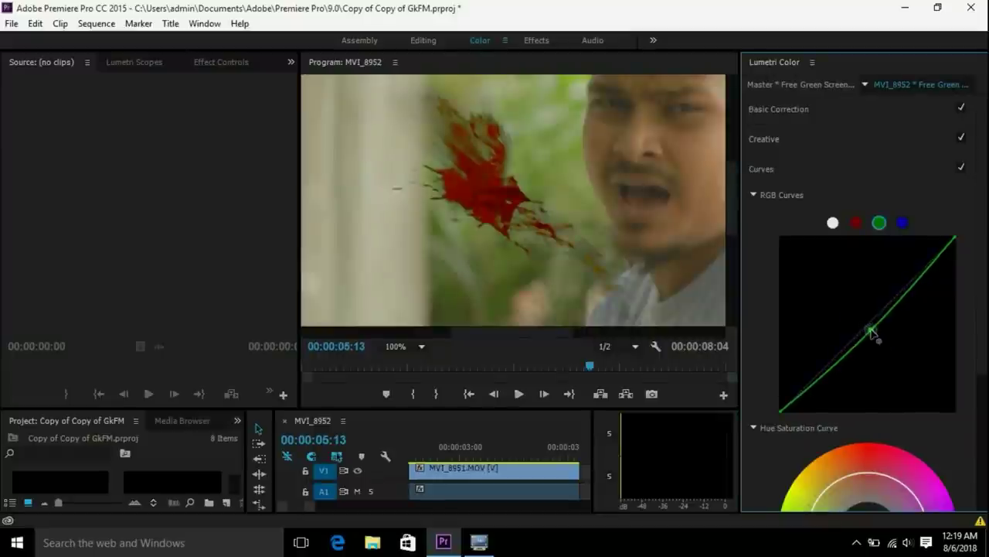
{"action": "left_click_drag", "start_coordinate": [874, 333], "coordinate": [875, 335]}
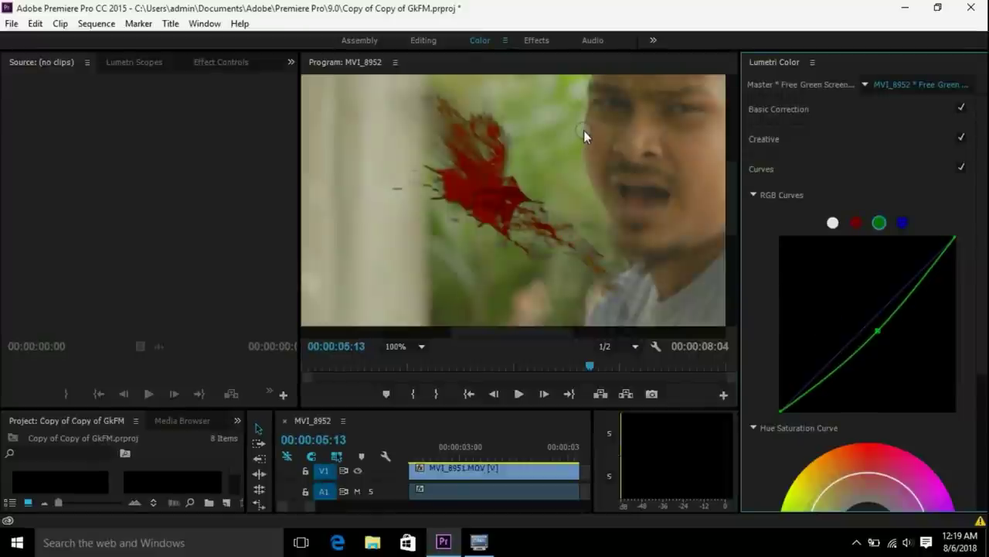
Step: Return to the Editing workspace with the Program monitor zoom set to Fit
{"action": "left_click", "coordinate": [430, 40]}
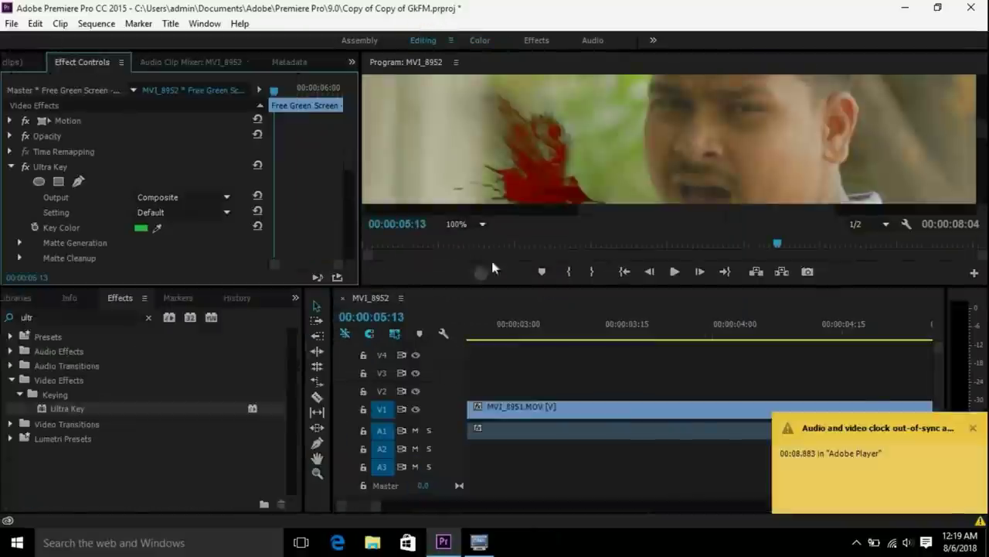
{"action": "left_click", "coordinate": [470, 224]}
{"action": "left_click", "coordinate": [476, 240]}
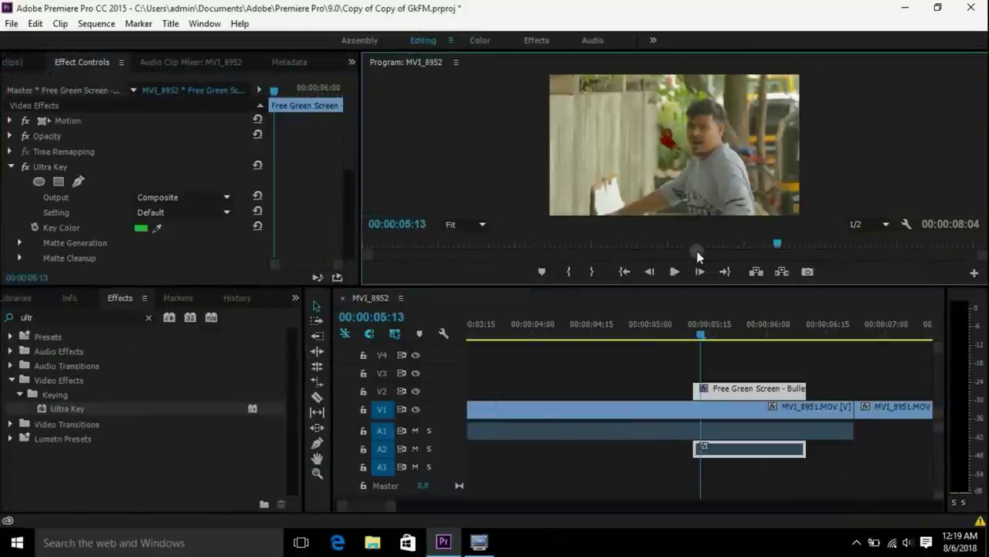
Step: Snap the blood clip's start to the playhead at 00:00:05:15 and enlarge the Program monitor
{"action": "left_click", "coordinate": [698, 335]}
{"action": "left_click_drag", "start_coordinate": [698, 335], "coordinate": [710, 335]}
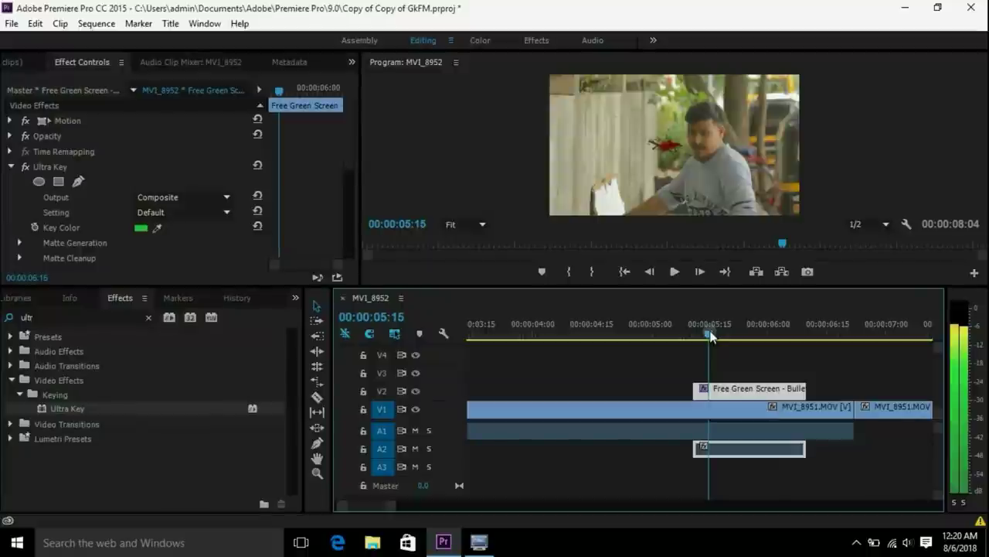
{"action": "left_click_drag", "start_coordinate": [731, 399], "coordinate": [756, 395]}
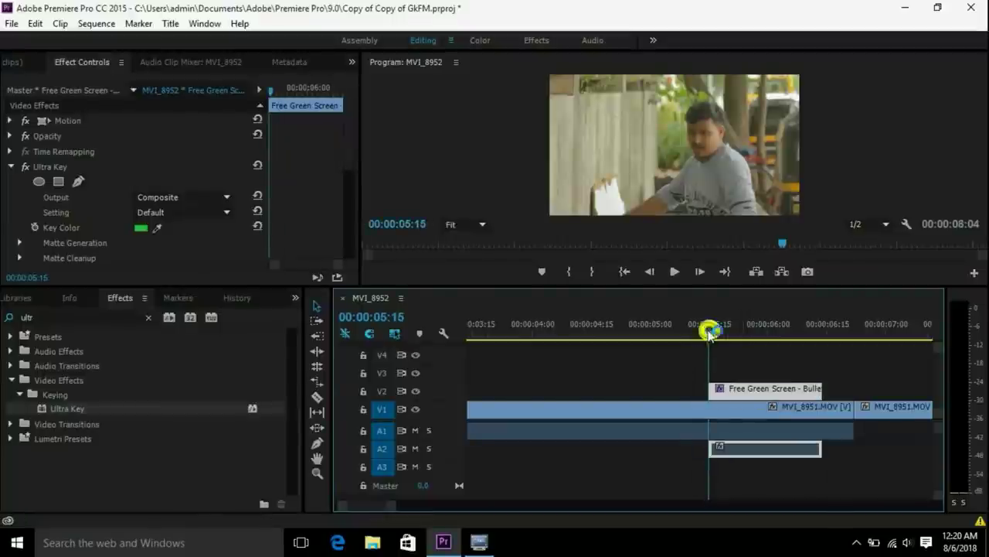
{"action": "left_click_drag", "start_coordinate": [709, 331], "coordinate": [705, 331]}
{"action": "left_click_drag", "start_coordinate": [735, 396], "coordinate": [729, 395]}
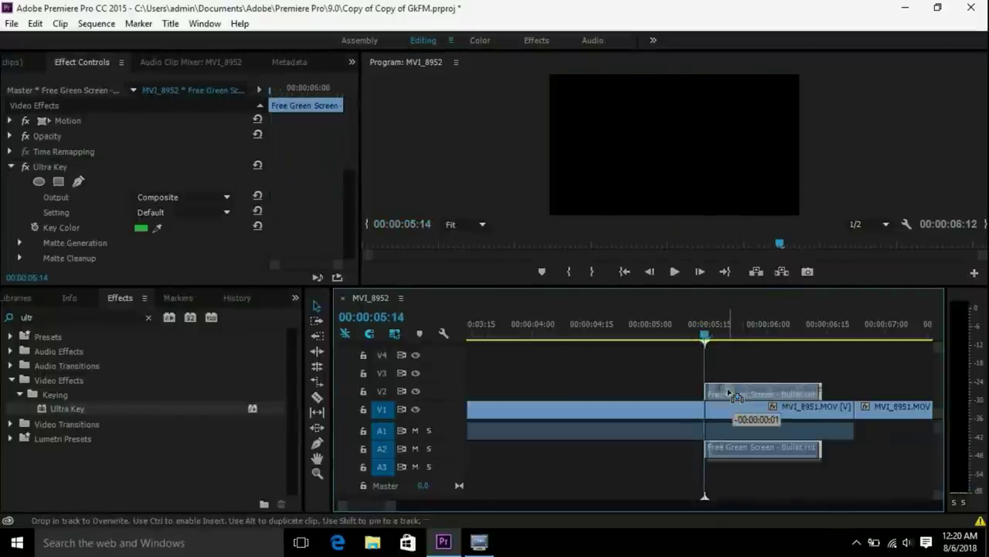
{"action": "left_click", "coordinate": [707, 334]}
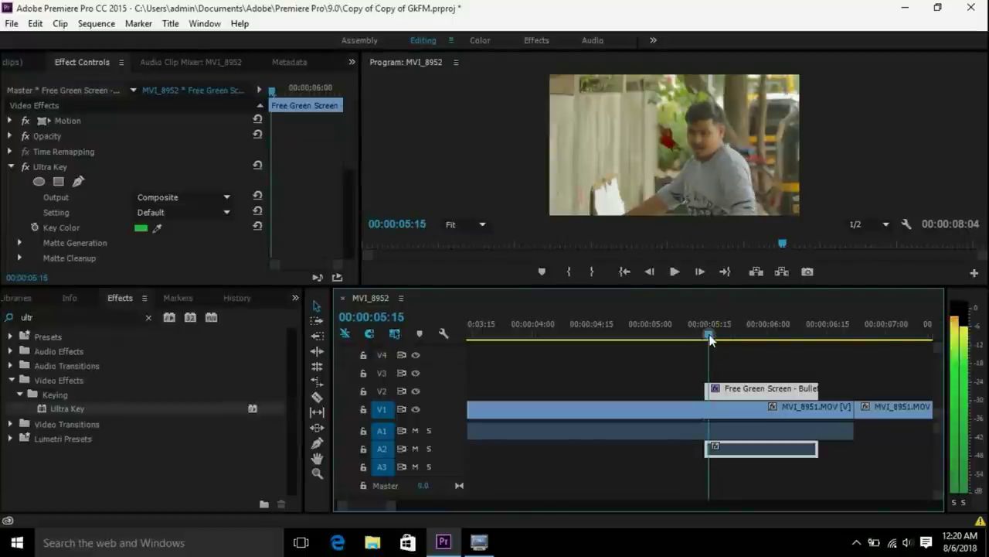
{"action": "left_click_drag", "start_coordinate": [641, 287], "coordinate": [642, 417]}
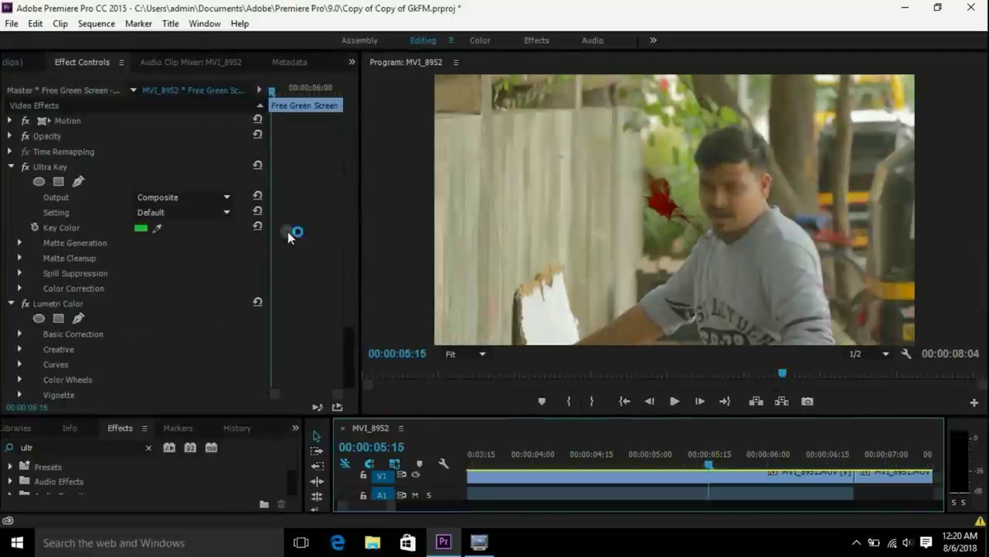
Step: Set the blood clip's Position to 1184, 421 so the splatter lands on the forehead
{"action": "left_click", "coordinate": [10, 122]}
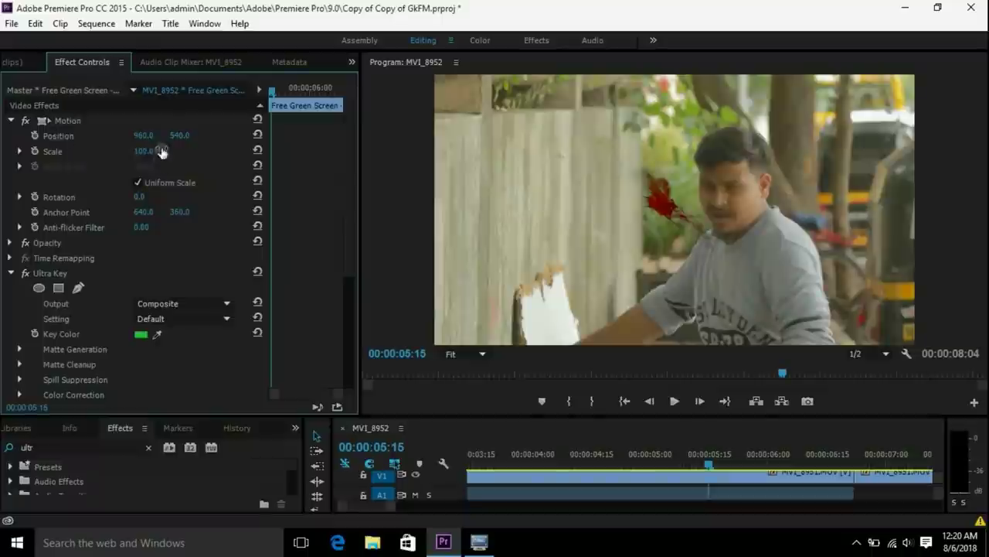
{"action": "left_click_drag", "start_coordinate": [172, 139], "coordinate": [232, 139]}
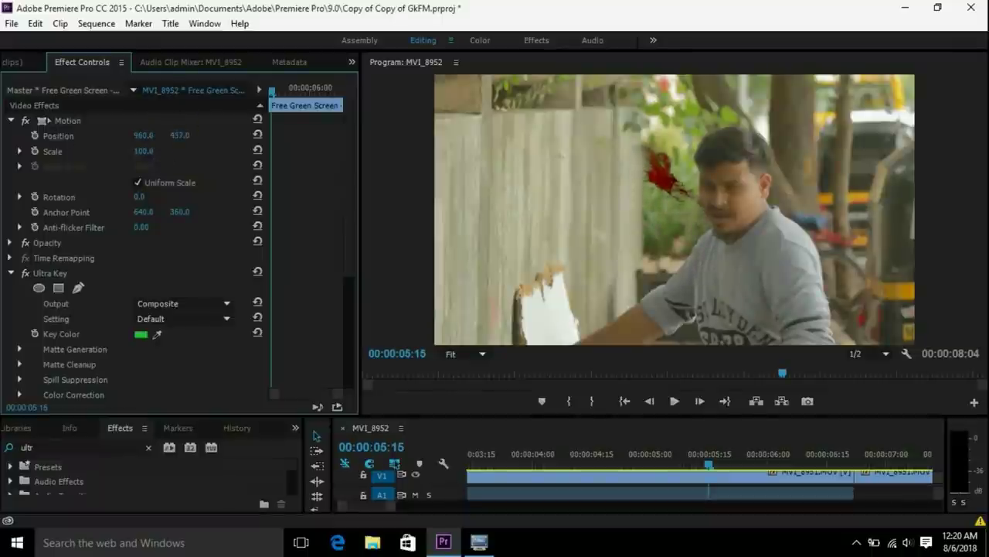
{"action": "left_click_drag", "start_coordinate": [149, 136], "coordinate": [329, 136]}
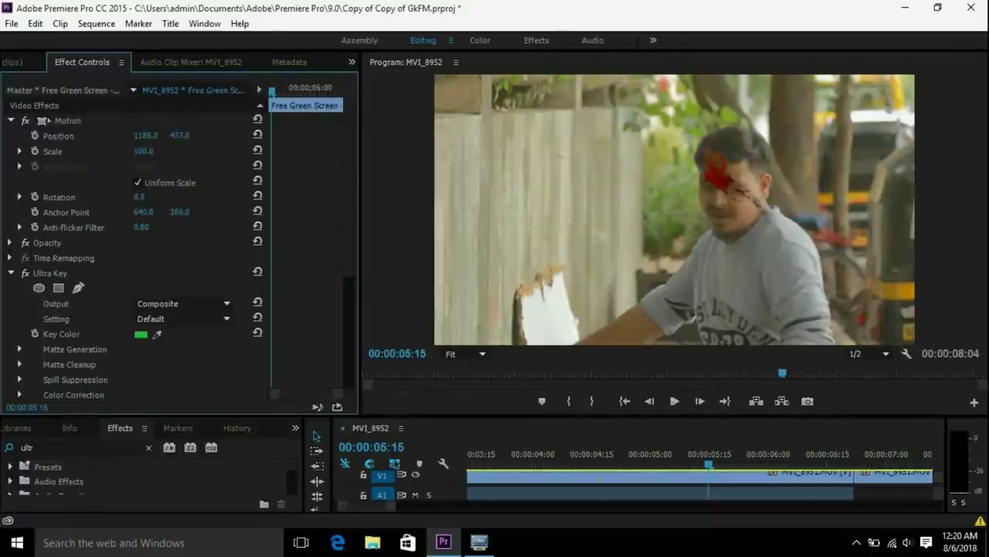
{"action": "left_click_drag", "start_coordinate": [150, 136], "coordinate": [174, 136]}
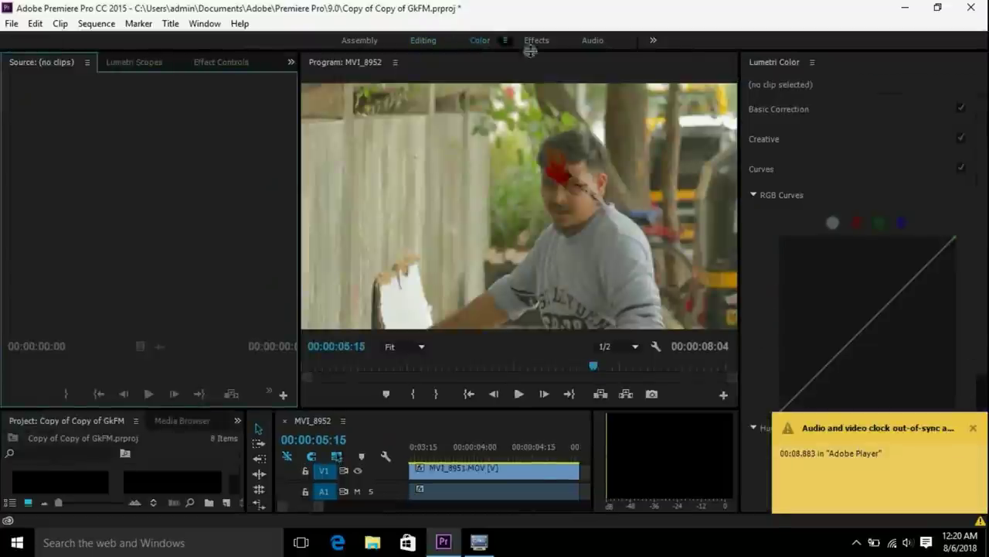
Step: View the Program monitor at 100% with the head fully in frame
{"action": "left_click", "coordinate": [402, 346]}
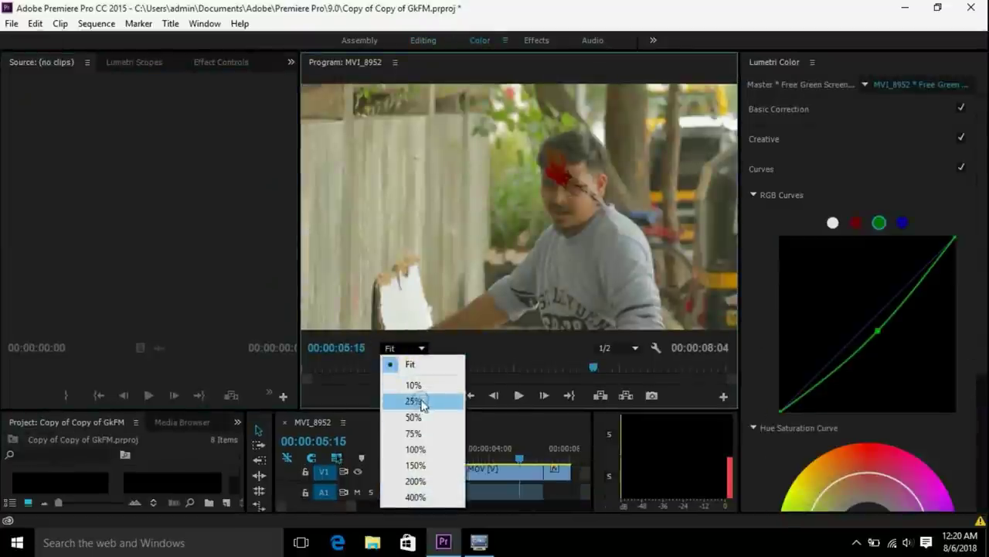
{"action": "left_click", "coordinate": [416, 449]}
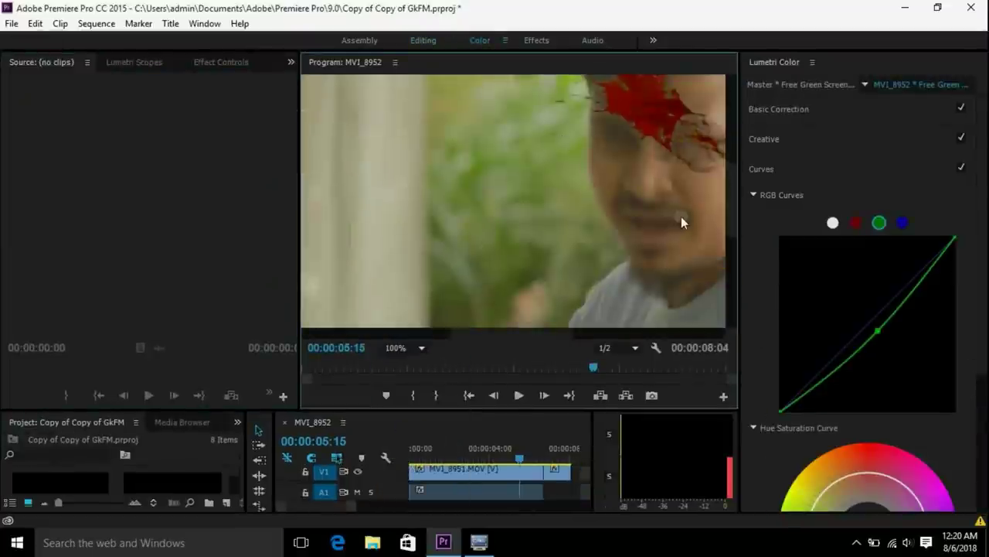
{"action": "left_click_drag", "start_coordinate": [732, 214], "coordinate": [740, 186]}
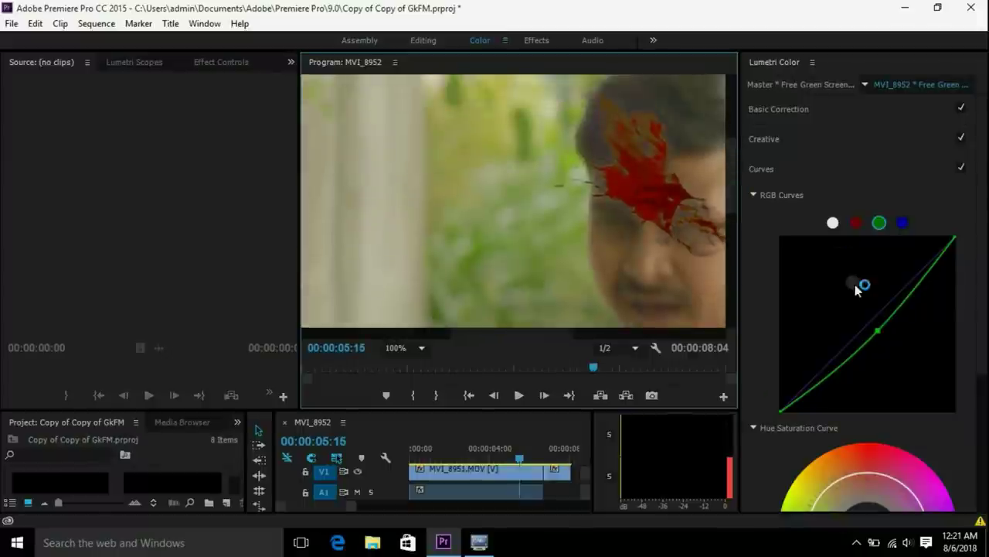
Step: Pull the green and blue curves down and lift the red curve to redden the splatter
{"action": "left_click", "coordinate": [880, 333]}
{"action": "left_click_drag", "start_coordinate": [878, 332], "coordinate": [890, 335]}
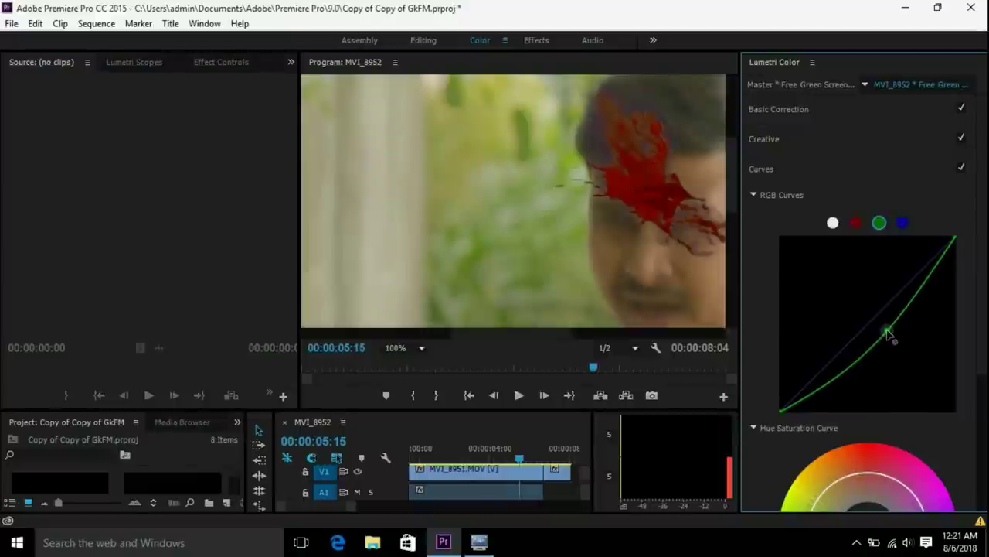
{"action": "left_click", "coordinate": [902, 223]}
{"action": "left_click_drag", "start_coordinate": [890, 302], "coordinate": [892, 320]}
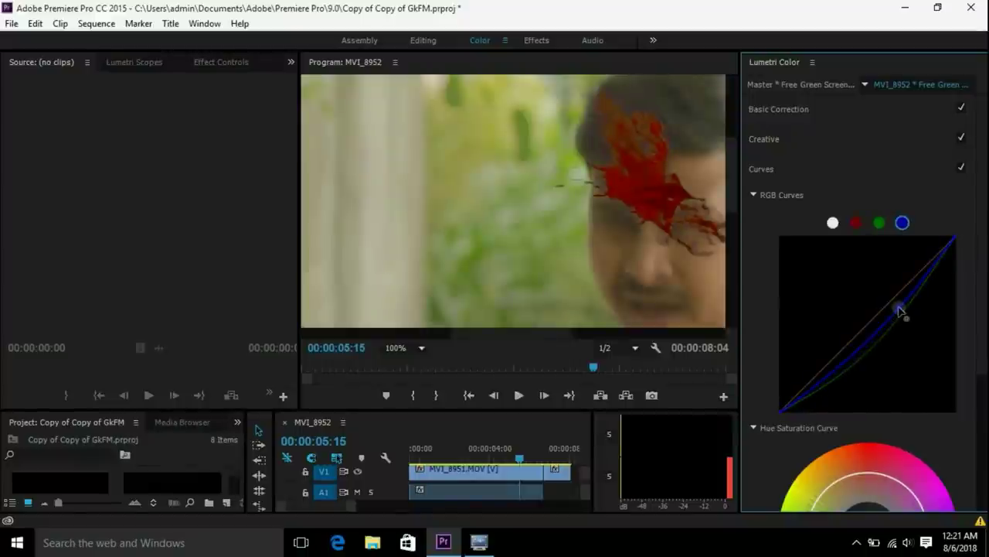
{"action": "left_click", "coordinate": [856, 224]}
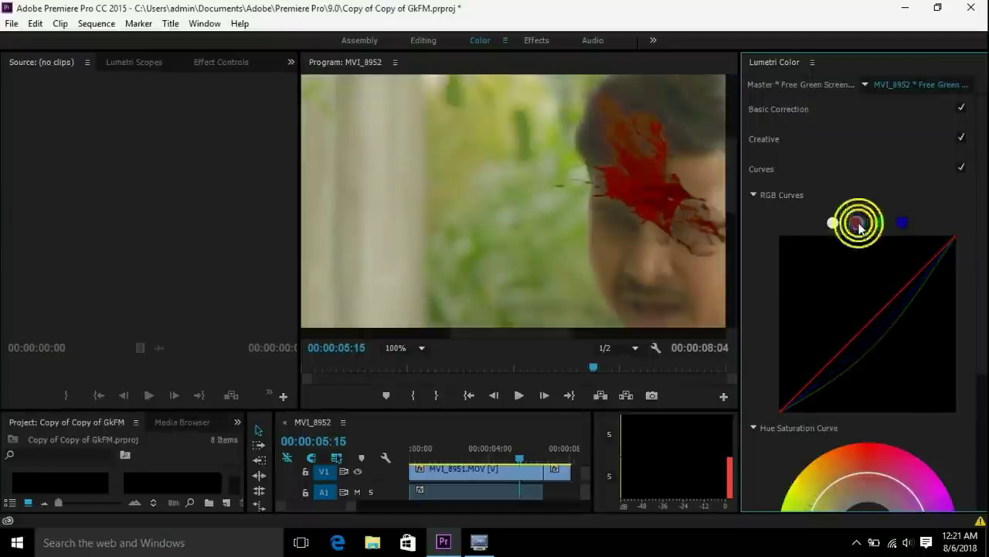
{"action": "left_click_drag", "start_coordinate": [864, 325], "coordinate": [864, 318]}
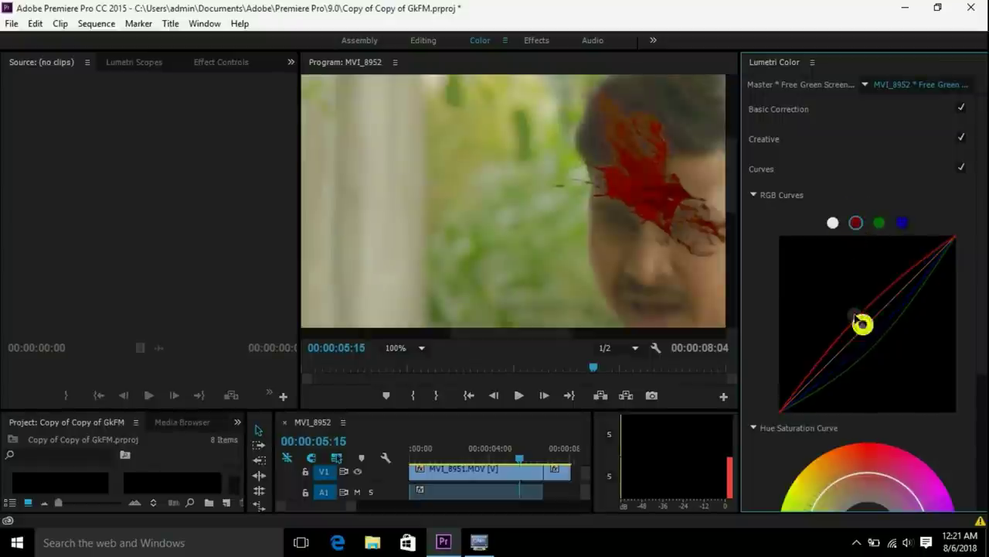
Step: Give the master RGB curve a slight dip, then return to the Editing workspace
{"action": "left_click", "coordinate": [833, 223]}
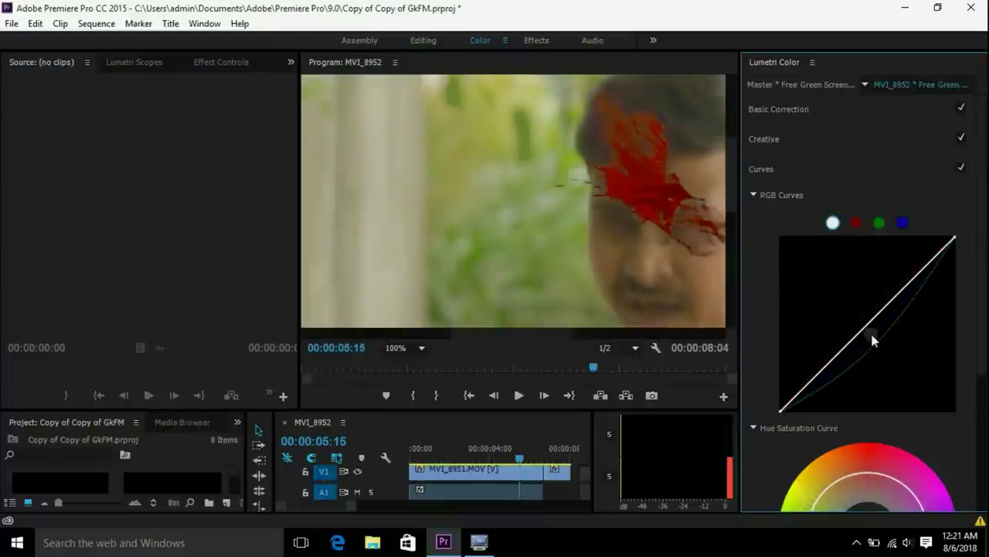
{"action": "left_click_drag", "start_coordinate": [868, 330], "coordinate": [872, 330]}
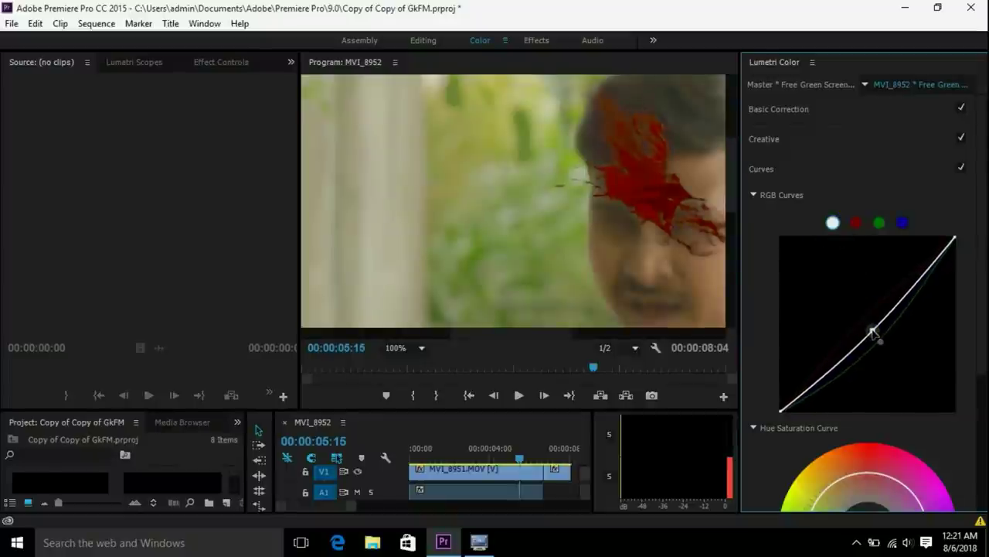
{"action": "left_click_drag", "start_coordinate": [872, 330], "coordinate": [867, 328]}
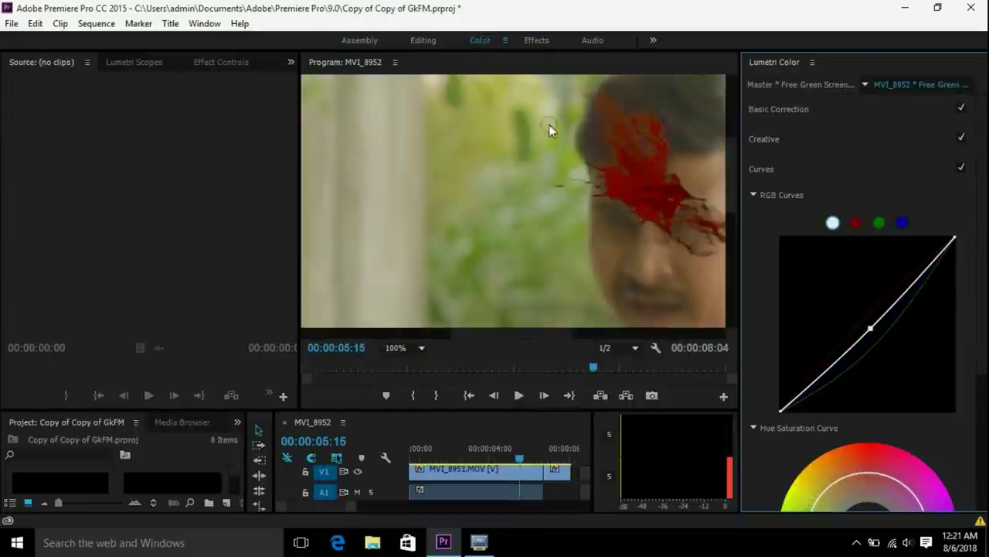
{"action": "left_click", "coordinate": [430, 42]}
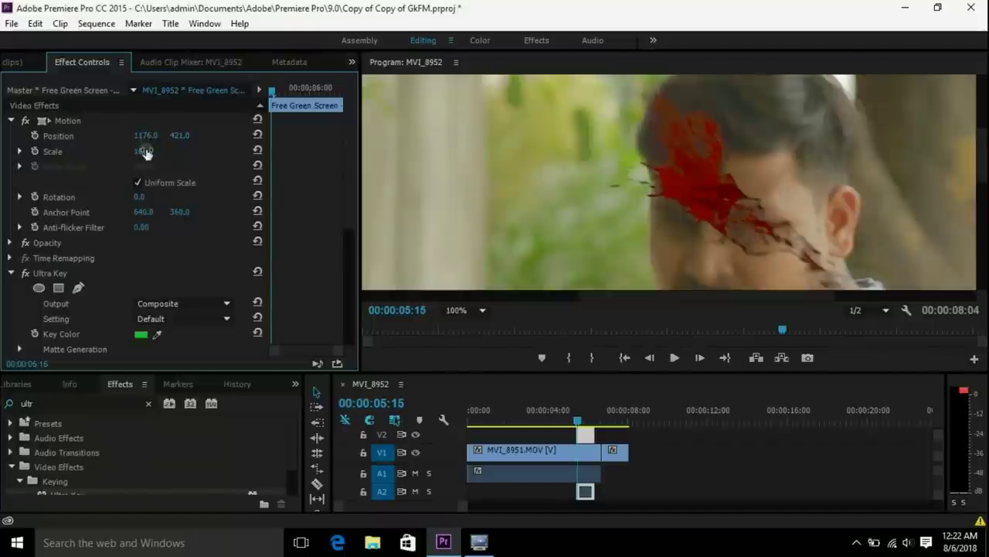
Step: Shrink the blood splatter onto the head and enable Position, Scale and Rotation keyframes at 05:15
{"action": "mouse_move", "coordinate": [147, 150]}
{"action": "left_mouse_down"}
{"action": "mouse_move", "coordinate": [116, 151]}
{"action": "mouse_move", "coordinate": [116, 135]}
{"action": "left_mouse_up"}
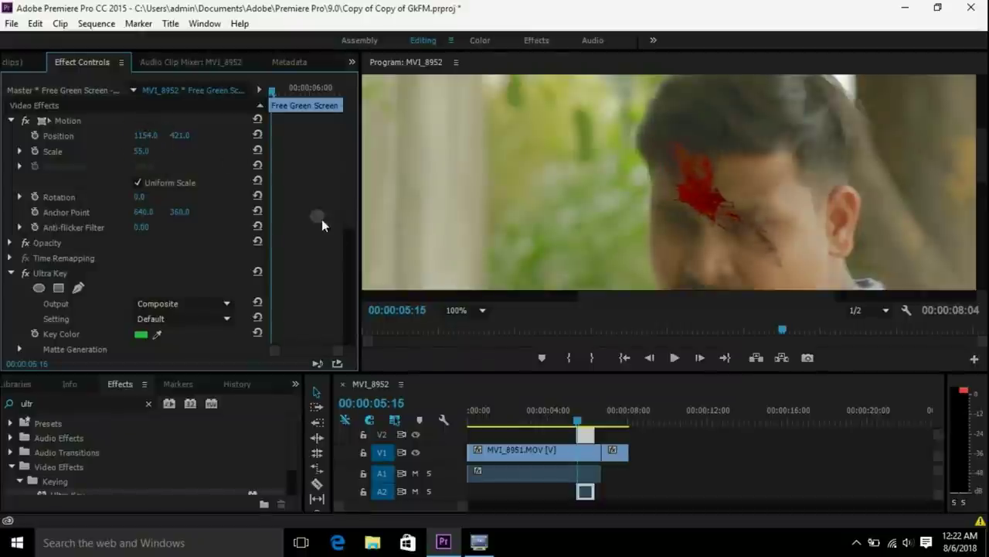
{"action": "left_click", "coordinate": [35, 135]}
{"action": "left_click", "coordinate": [35, 151]}
{"action": "left_click", "coordinate": [35, 196]}
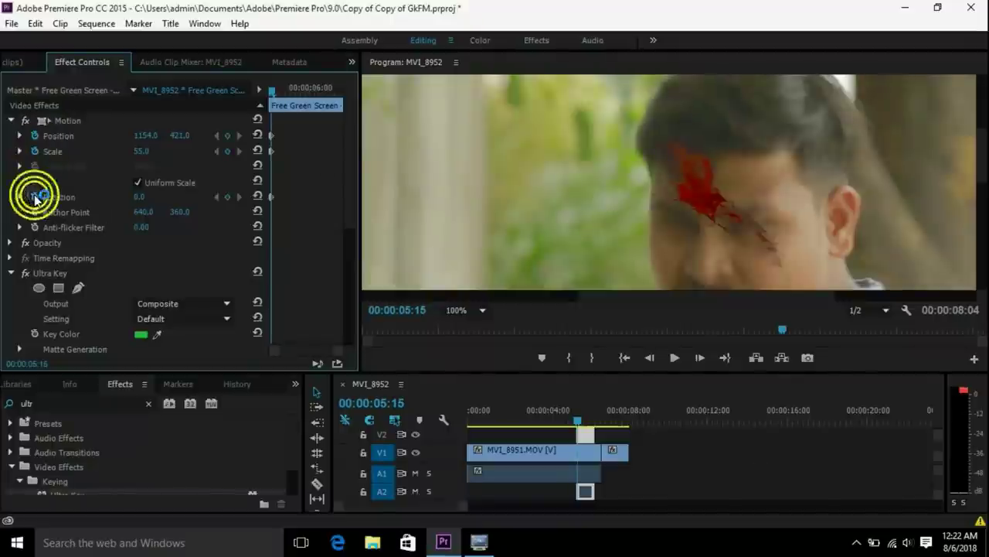
Step: At 05:16, rotate the splatter to 27° and move it left and down to follow the head
{"action": "left_click", "coordinate": [700, 361]}
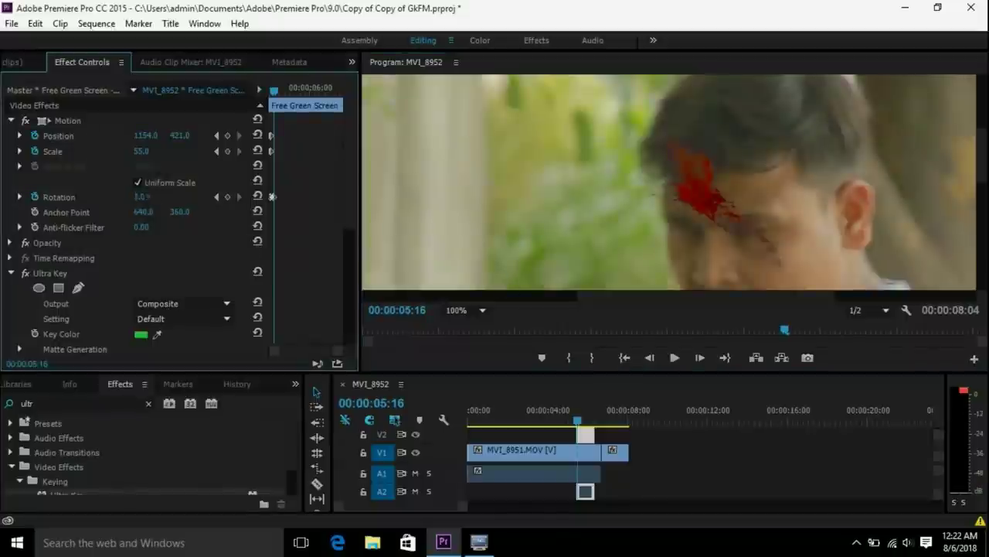
{"action": "left_click_drag", "start_coordinate": [141, 196], "coordinate": [161, 196]}
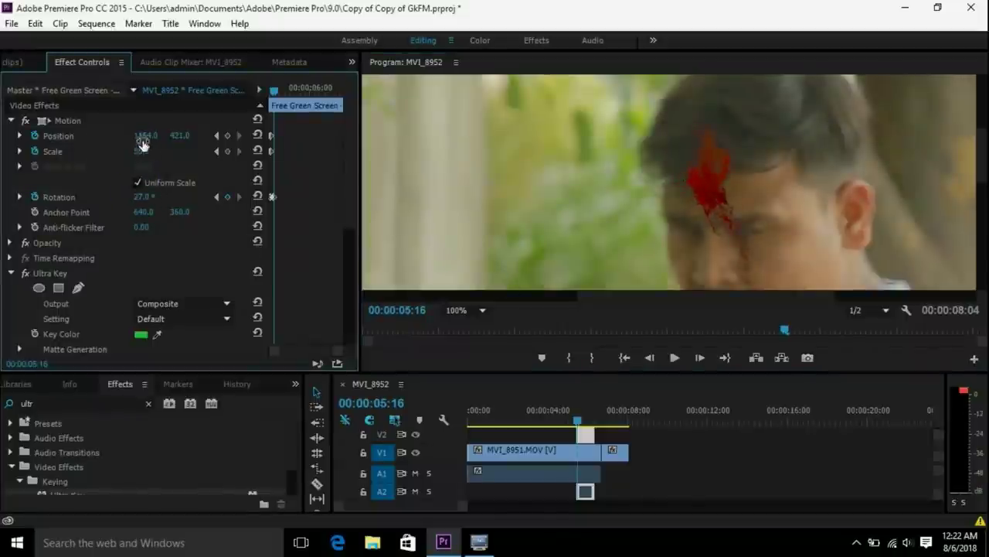
{"action": "mouse_move", "coordinate": [144, 135]}
{"action": "left_mouse_down"}
{"action": "mouse_move", "coordinate": [123, 135]}
{"action": "mouse_move", "coordinate": [144, 152]}
{"action": "left_mouse_up"}
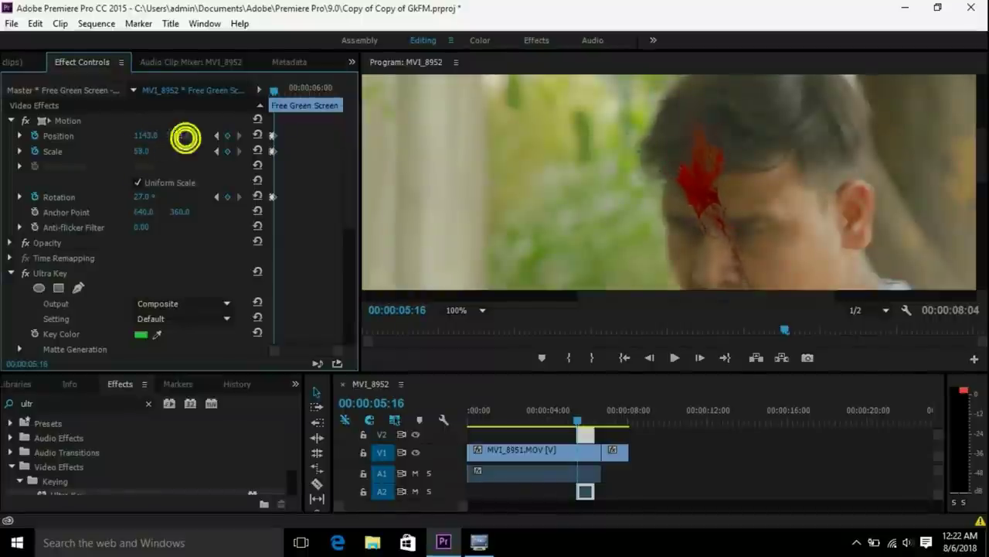
{"action": "mouse_move", "coordinate": [179, 135]}
{"action": "left_mouse_down"}
{"action": "mouse_move", "coordinate": [192, 136]}
{"action": "mouse_move", "coordinate": [138, 137]}
{"action": "mouse_move", "coordinate": [170, 135]}
{"action": "left_mouse_up"}
Step: At 05:17, rotate the splatter to 81°, set its horizontal position to 1169, and fit the preview
{"action": "left_click", "coordinate": [698, 358]}
{"action": "left_click_drag", "start_coordinate": [147, 196], "coordinate": [157, 198]}
{"action": "left_click_drag", "start_coordinate": [151, 136], "coordinate": [181, 134]}
{"action": "left_click", "coordinate": [464, 310]}
{"action": "left_click", "coordinate": [462, 320]}
Step: Advance frame by frame to 05:21 and zoom the timeline in around the hit
{"action": "left_click", "coordinate": [700, 358]}
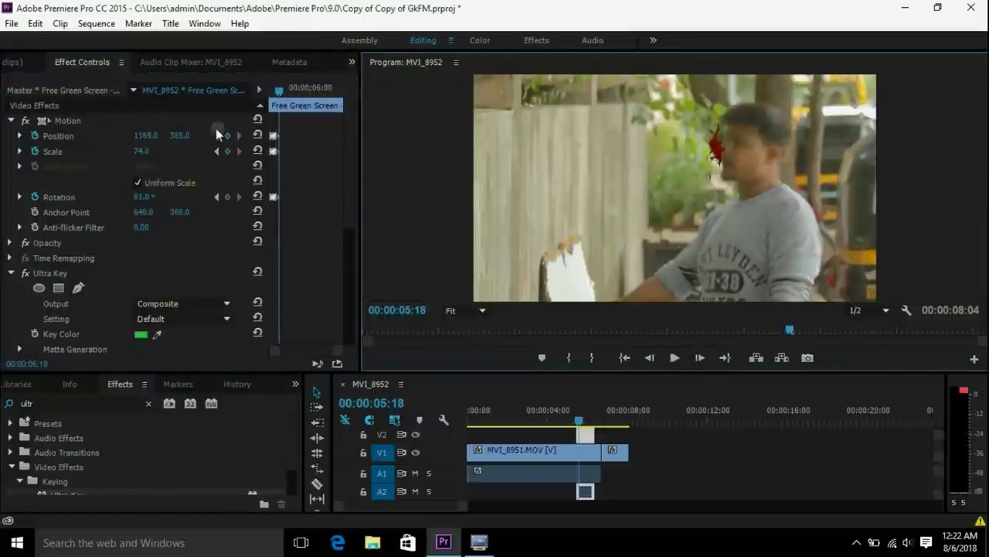
{"action": "key", "text": "Right"}
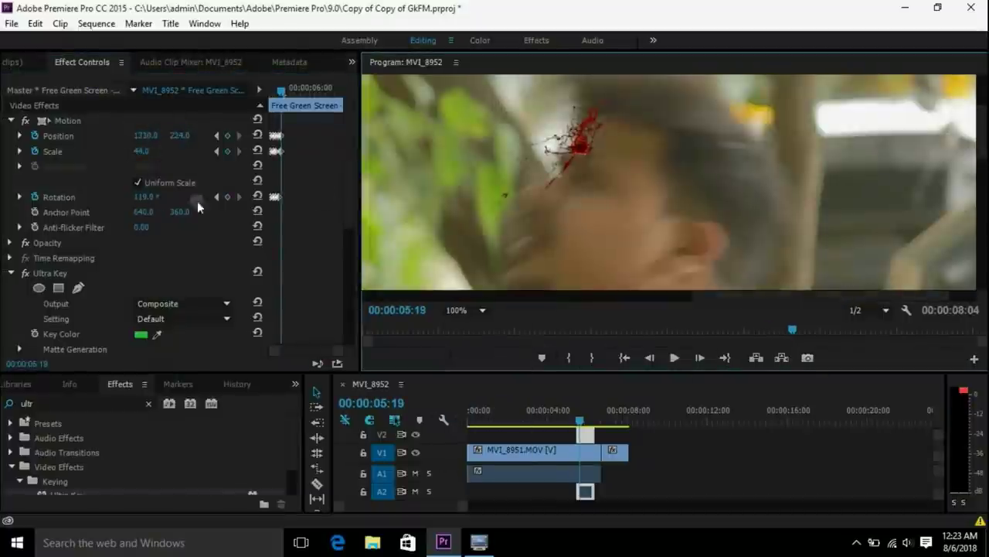
{"action": "key", "text": "Right"}
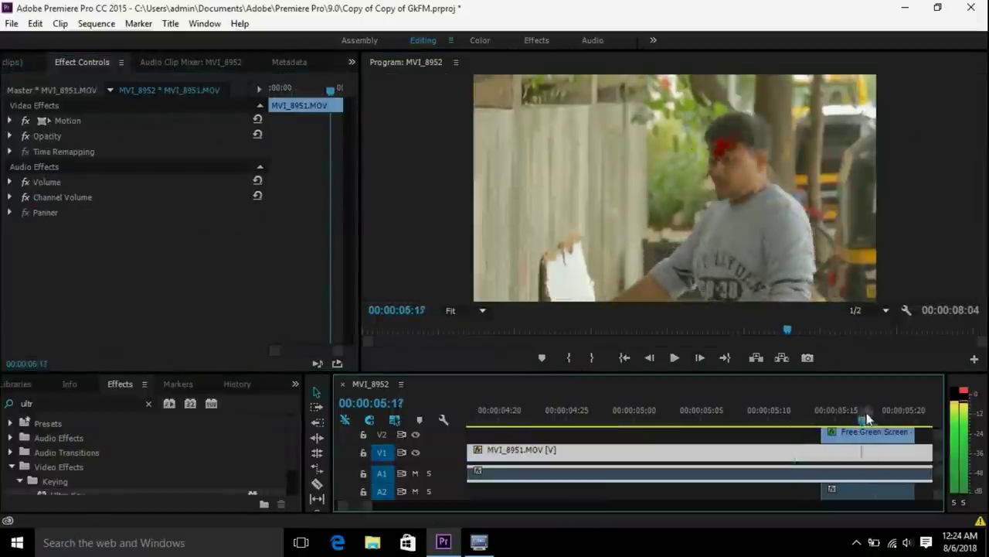
{"action": "left_click_drag", "start_coordinate": [861, 413], "coordinate": [796, 420]}
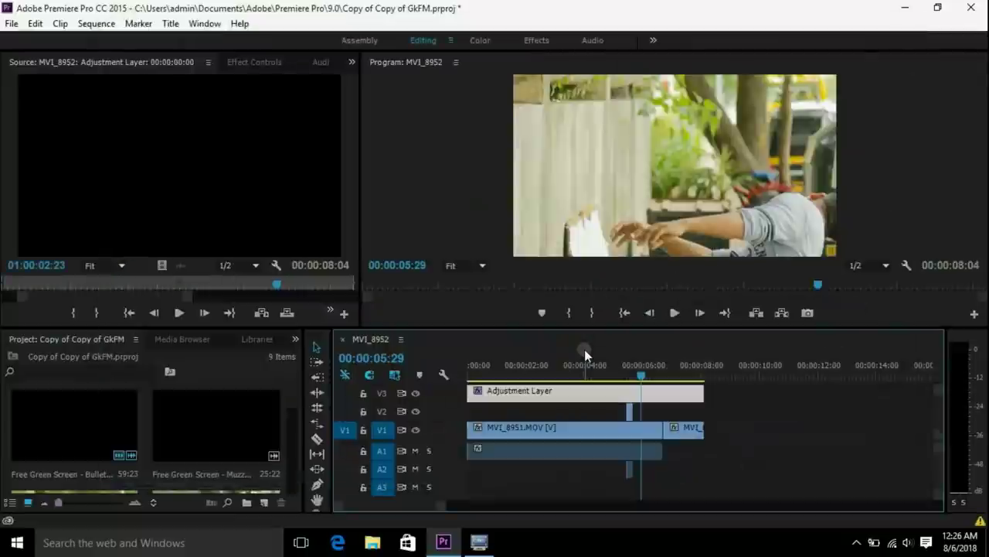
Step: Delete all clips from the sequence and import MVI_8952_1.mp4
{"action": "left_click_drag", "start_coordinate": [584, 349], "coordinate": [570, 499]}
{"action": "key", "text": "Delete"}
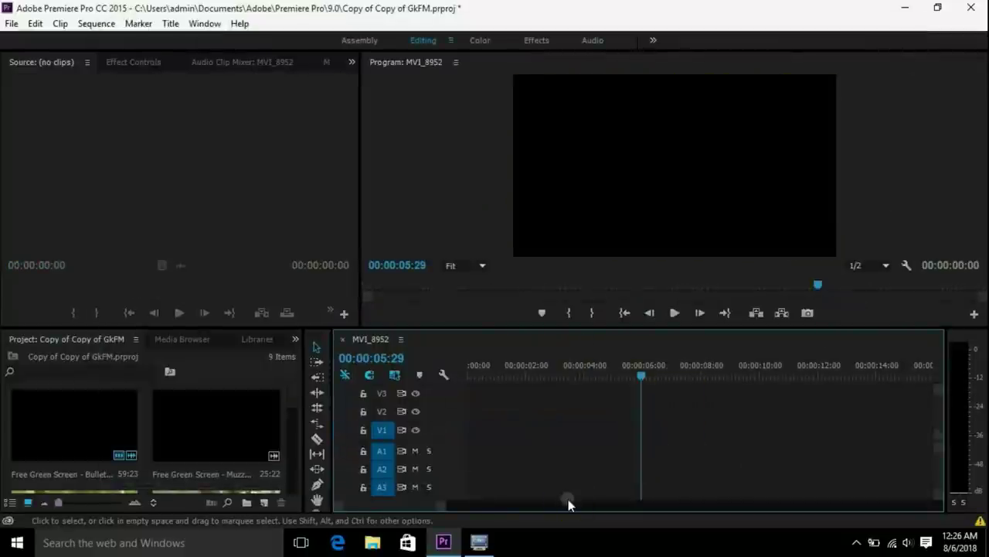
{"action": "double_click", "coordinate": [150, 453]}
{"action": "double_click", "coordinate": [402, 288]}
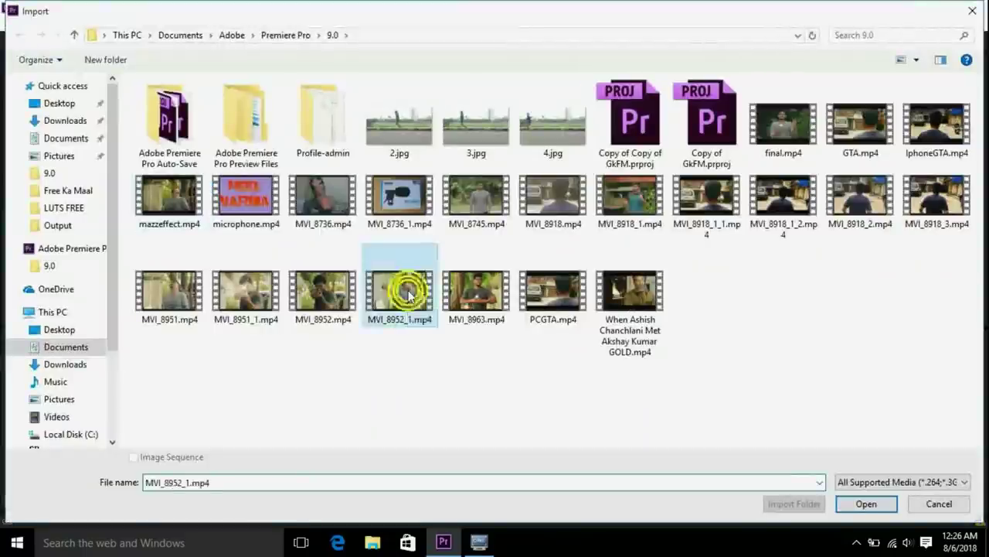
Step: Place MVI_8952_1.mp4 on V1/A1 and put the playhead on the hit frame at 05:15
{"action": "left_click_drag", "start_coordinate": [193, 425], "coordinate": [487, 430]}
{"action": "left_click_drag", "start_coordinate": [608, 381], "coordinate": [630, 379]}
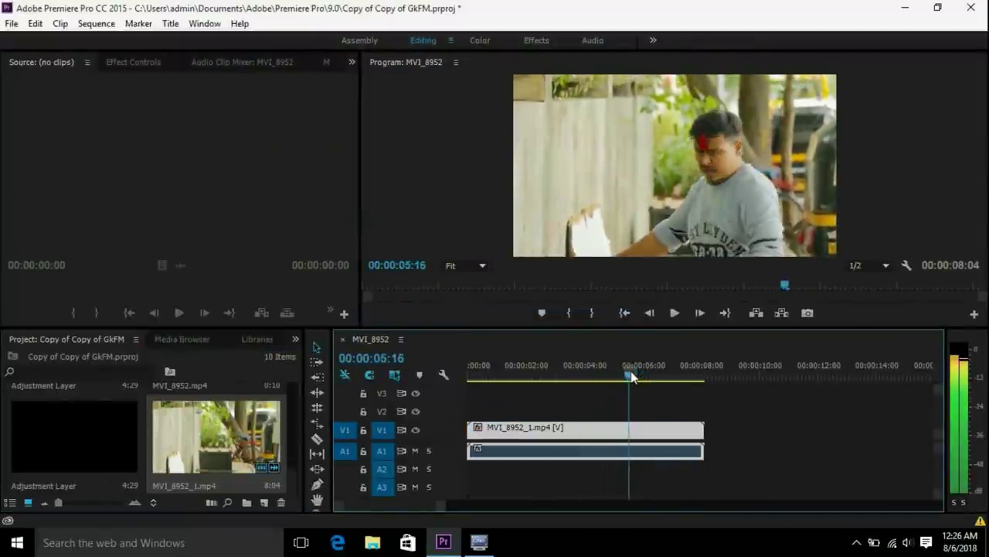
{"action": "left_click_drag", "start_coordinate": [630, 379], "coordinate": [627, 377]}
{"action": "left_click", "coordinate": [699, 313]}
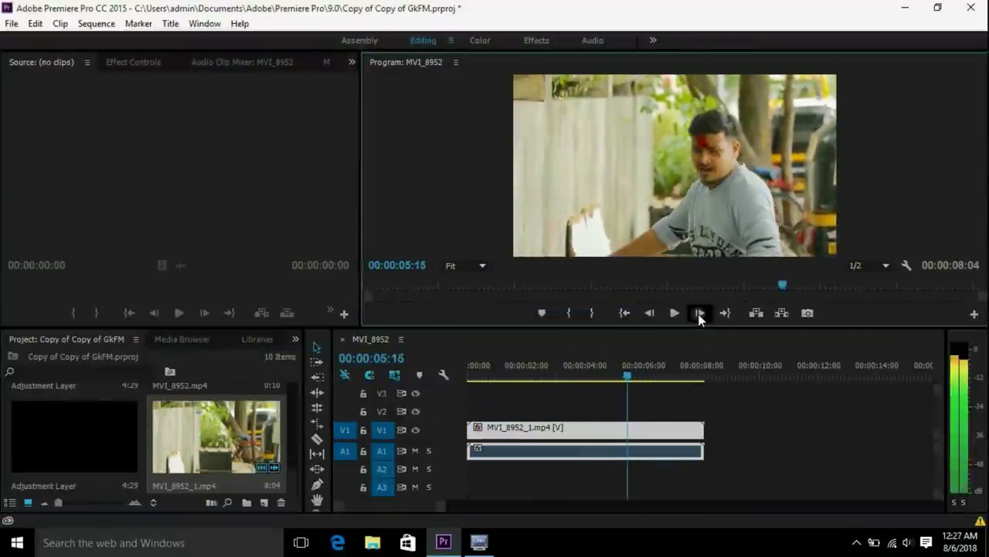
Step: Keyframe MVI_8952_1.mp4's Scale at 119 on the hit frame, returning to 100 at 05:17
{"action": "left_click", "coordinate": [133, 61]}
{"action": "left_click", "coordinate": [9, 121]}
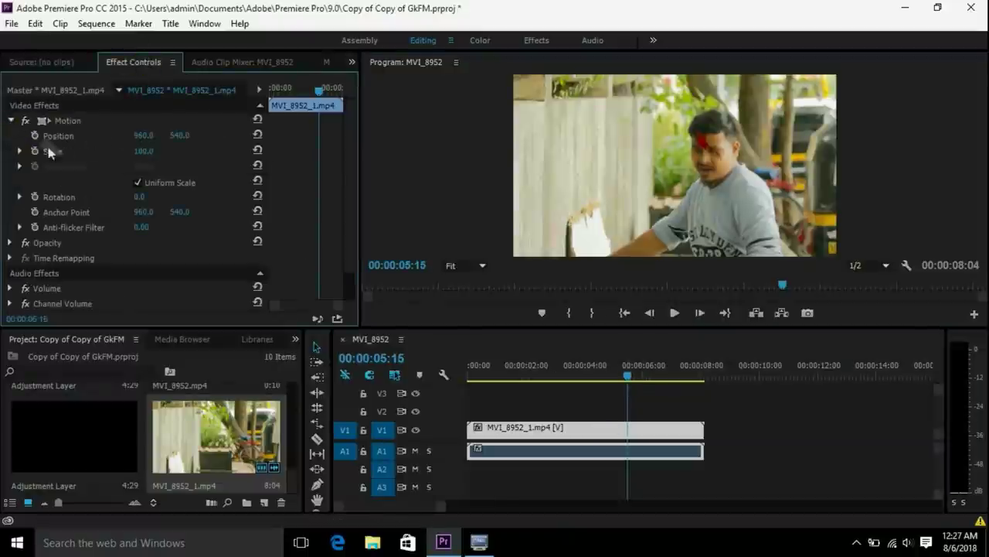
{"action": "left_click", "coordinate": [700, 313]}
{"action": "left_click", "coordinate": [704, 314]}
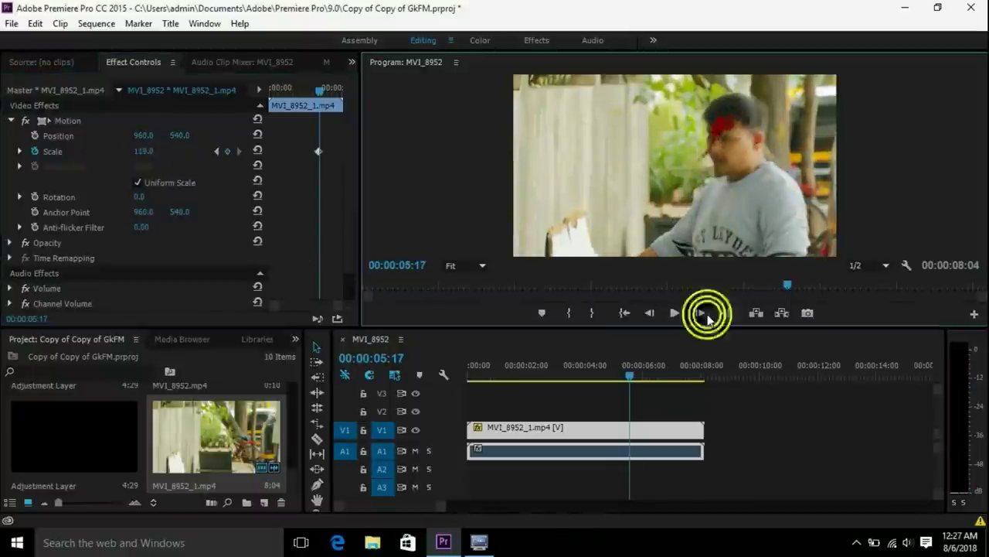
{"action": "left_click_drag", "start_coordinate": [144, 151], "coordinate": [131, 150]}
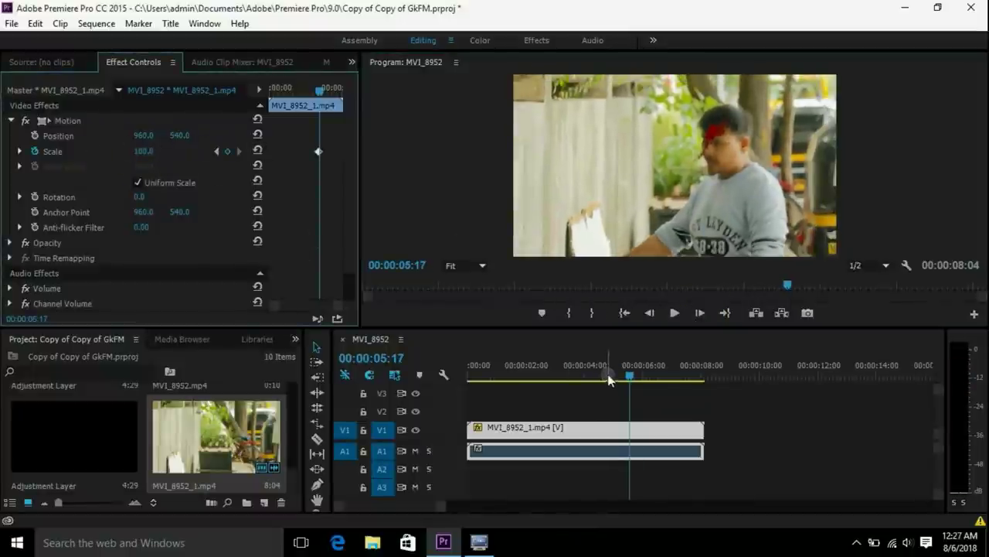
Step: Play back the recoil shake from before the shot and rewind to replay it
{"action": "left_click", "coordinate": [581, 372]}
{"action": "key", "text": "space"}
{"action": "left_click", "coordinate": [613, 371]}
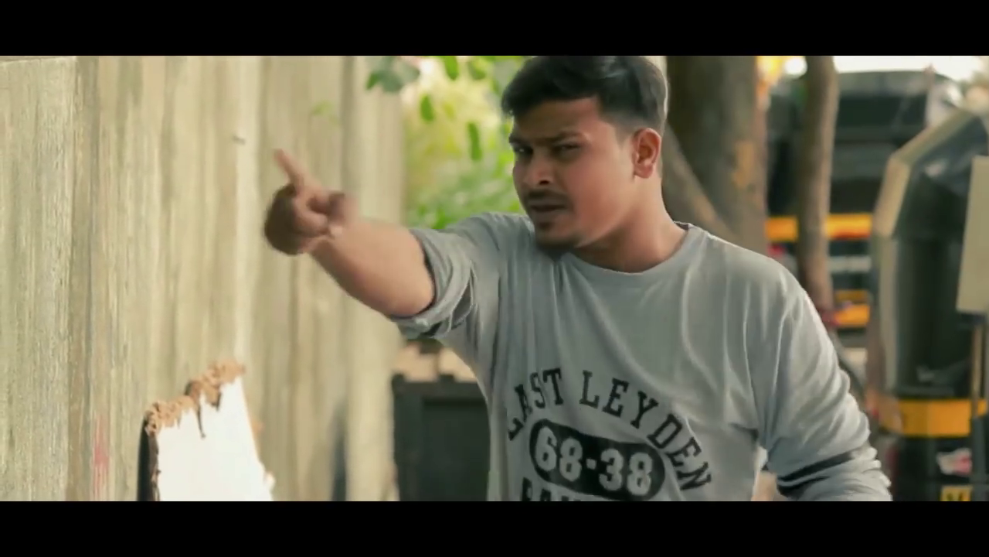